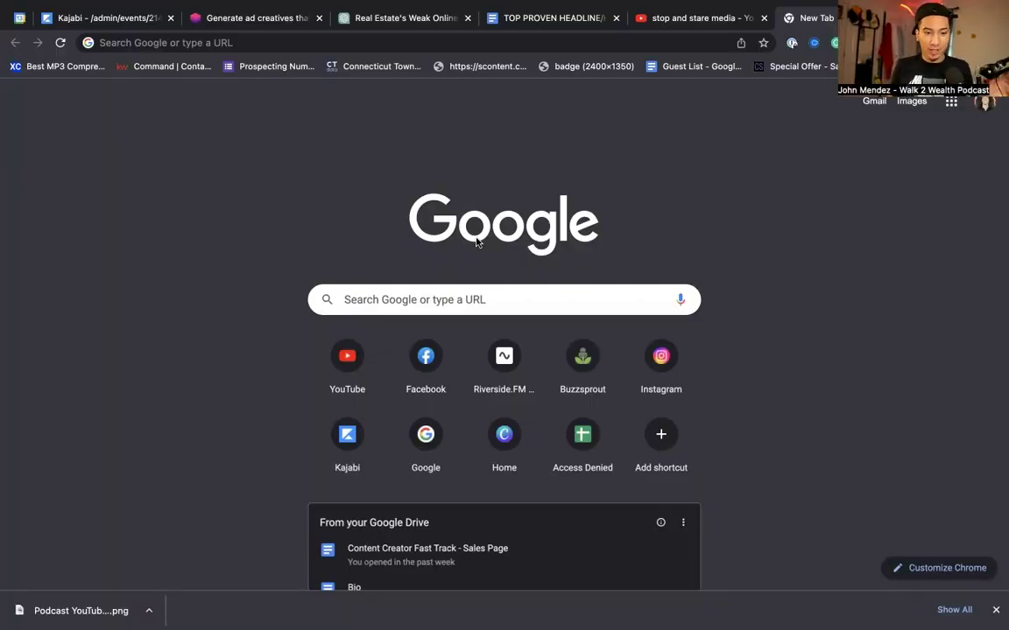
Go to openai.com and scroll down to the ChatGPT section of the homepage
left_click(429, 44)
type("up")
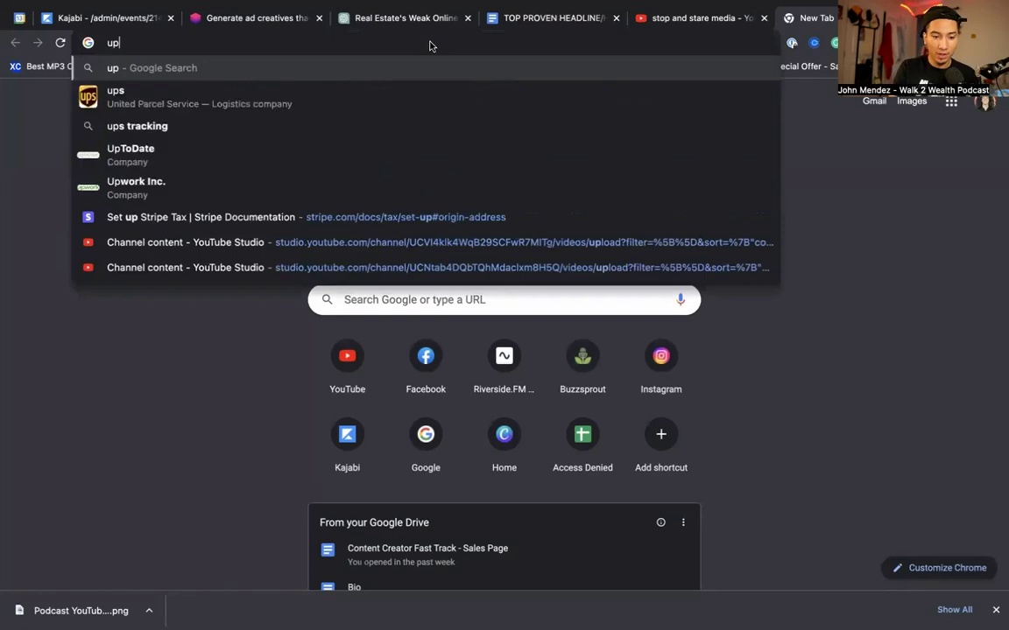
key("BackSpace")
key("BackSpace")
type("openai.co")
key("Return")
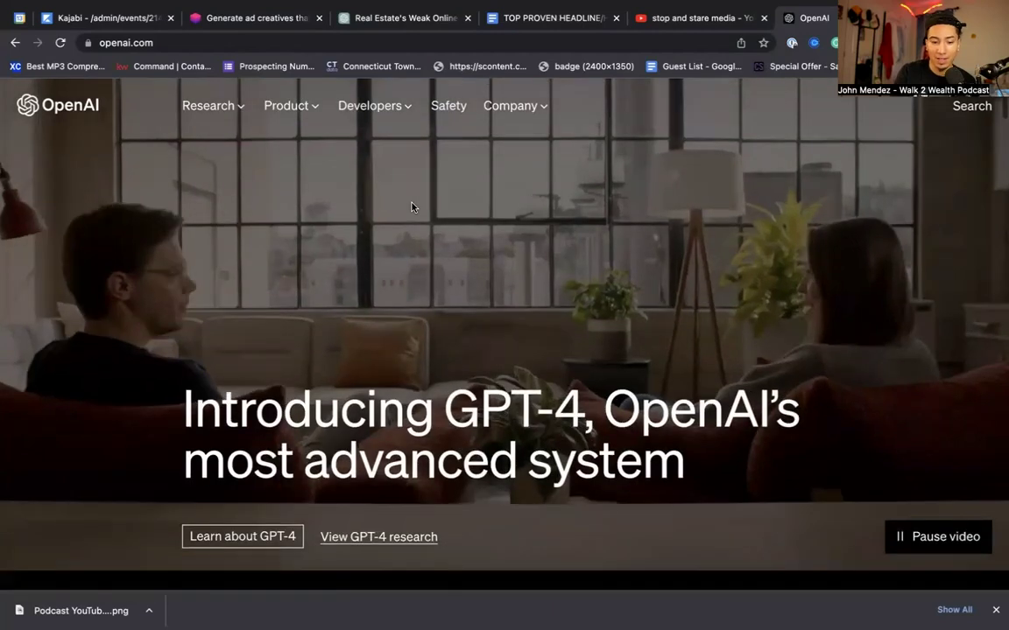
scroll(412, 207, "down", 2)
scroll(413, 206, "down", 10)
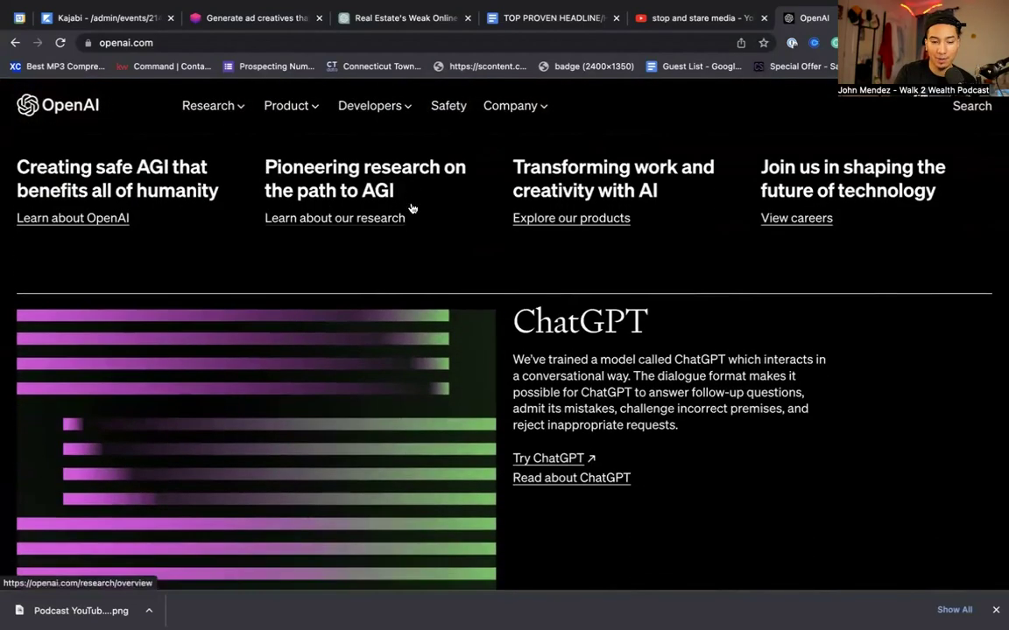
scroll(412, 206, "down", 1)
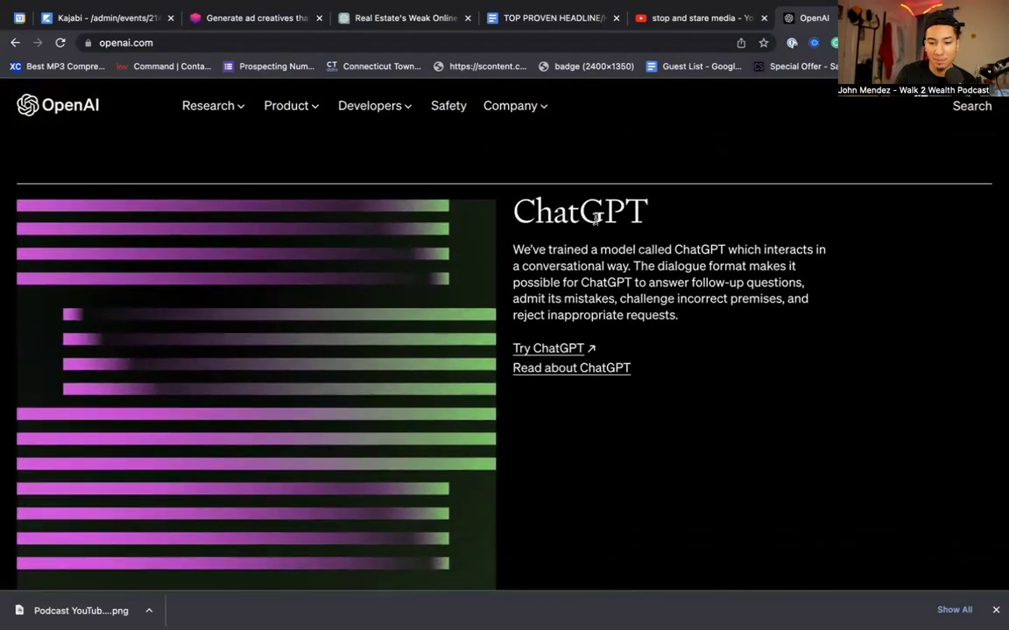
Open ChatGPT and send 'create a listing description of a 2 story colonial home'
left_click(553, 349)
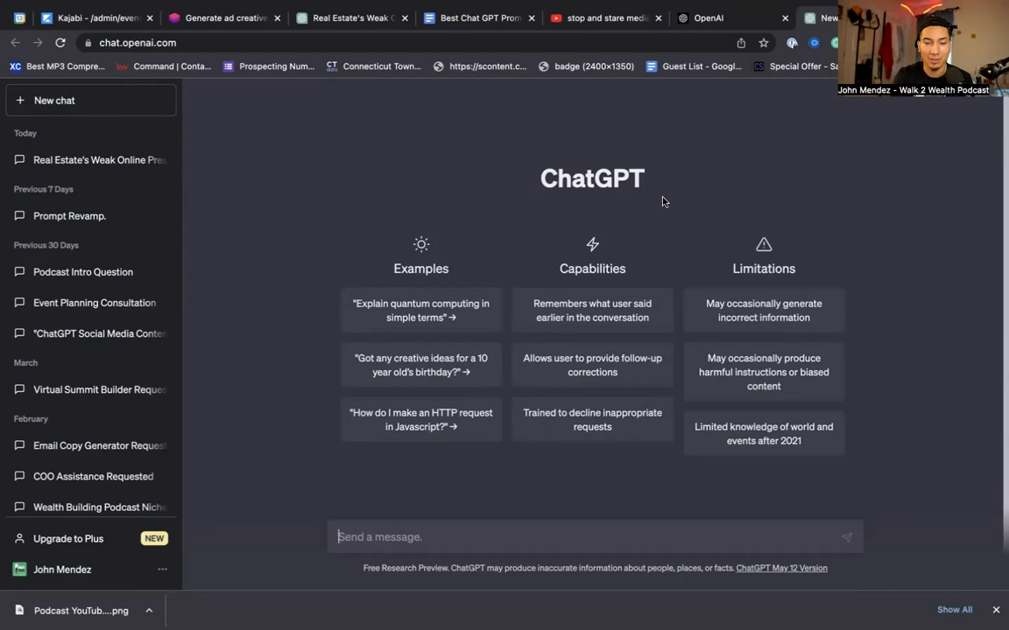
type("create a ")
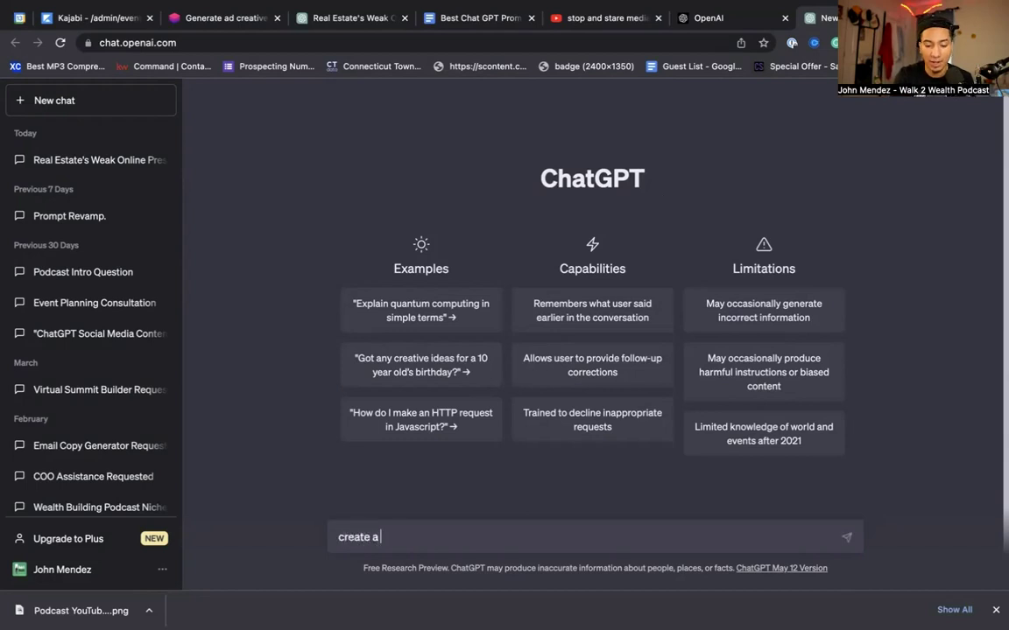
type("listing description of ")
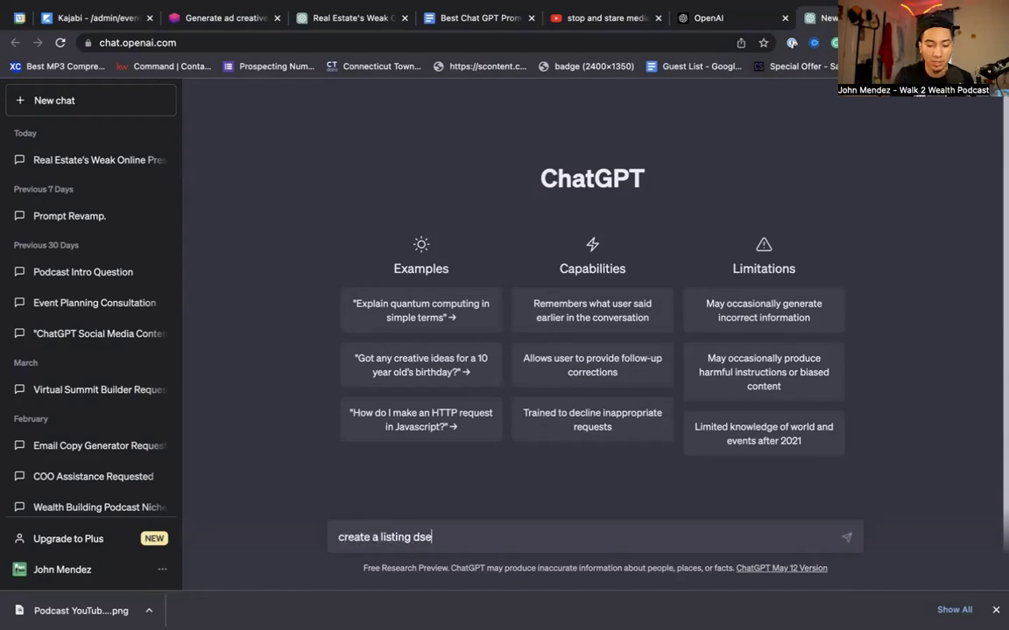
type("a 2 st")
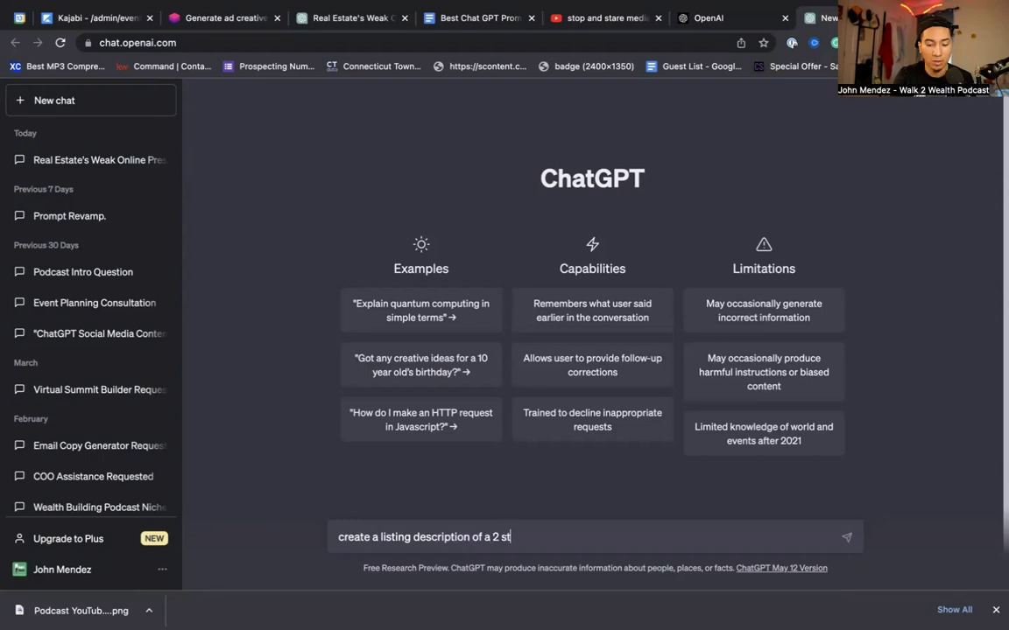
type("ory colonial home")
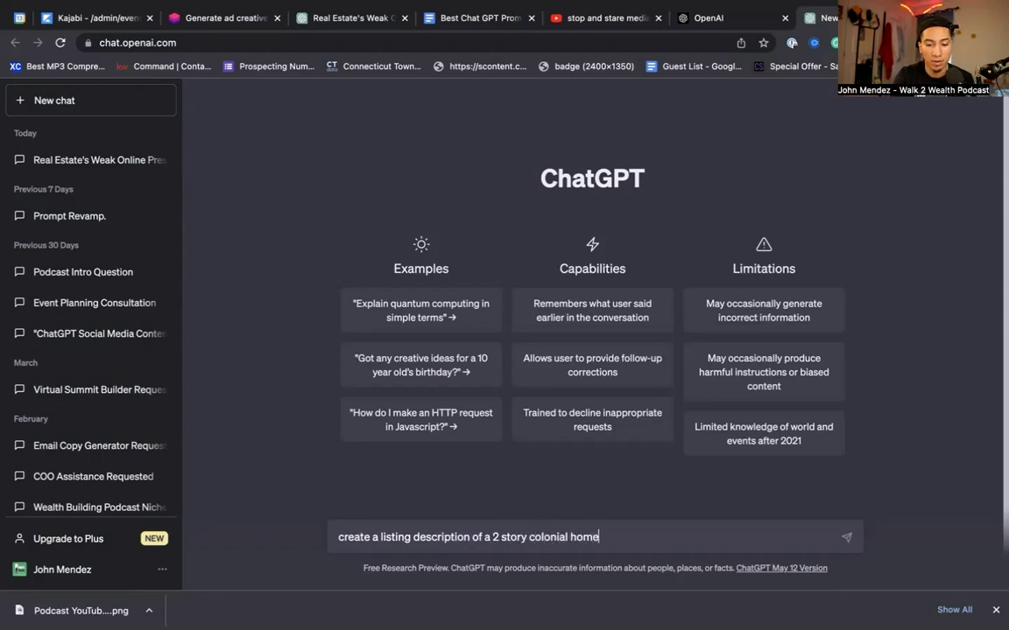
key("Return")
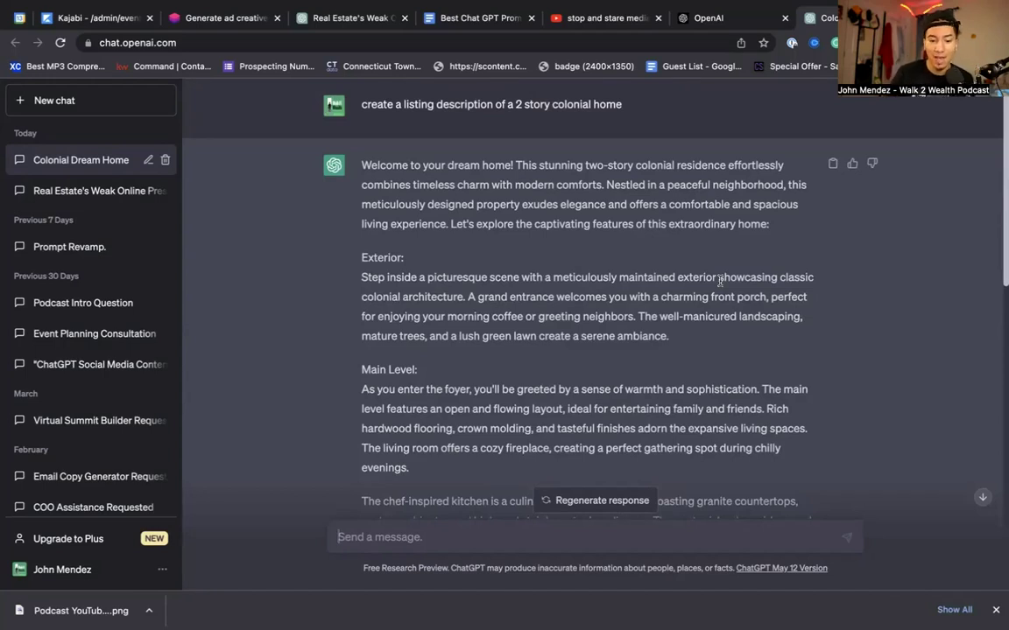
Scroll through the generated colonial listing to its closing paragraph and back up
scroll(719, 280, "down", 1)
scroll(577, 312, "down", 4)
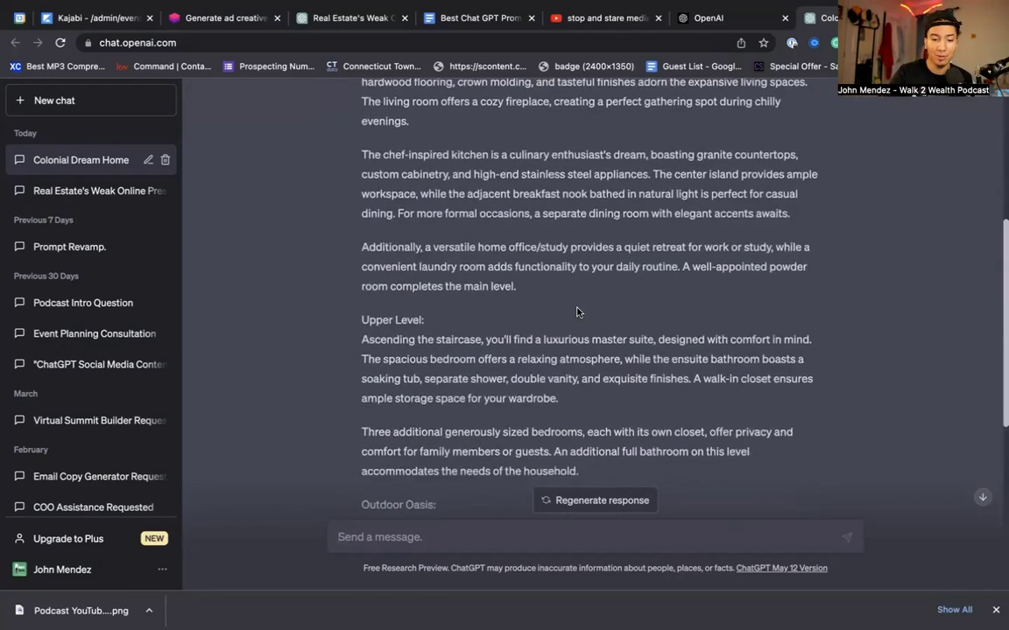
scroll(577, 311, "down", 4)
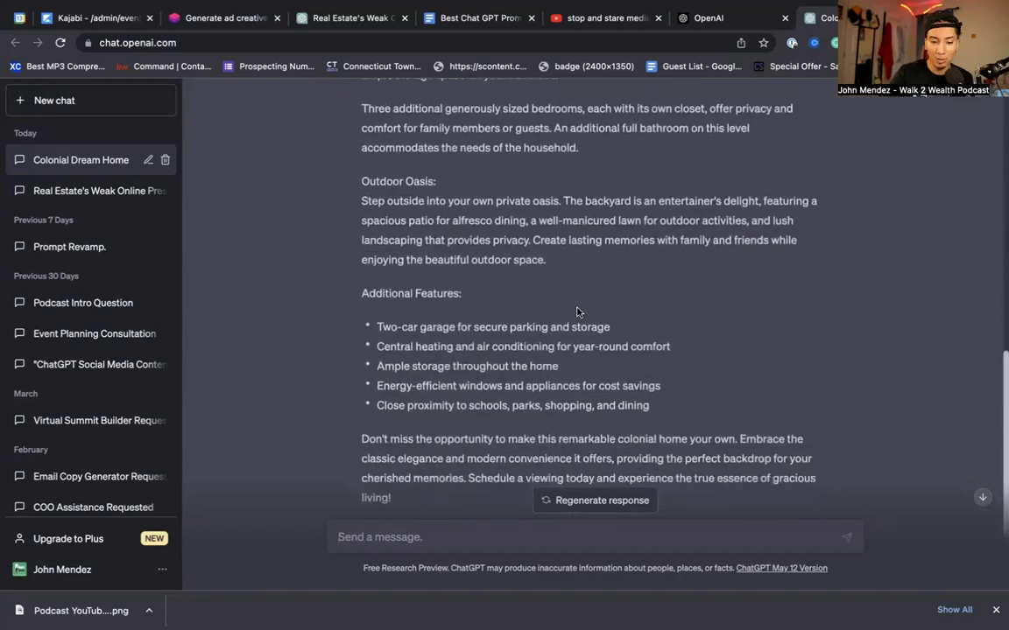
scroll(557, 313, "down", 2)
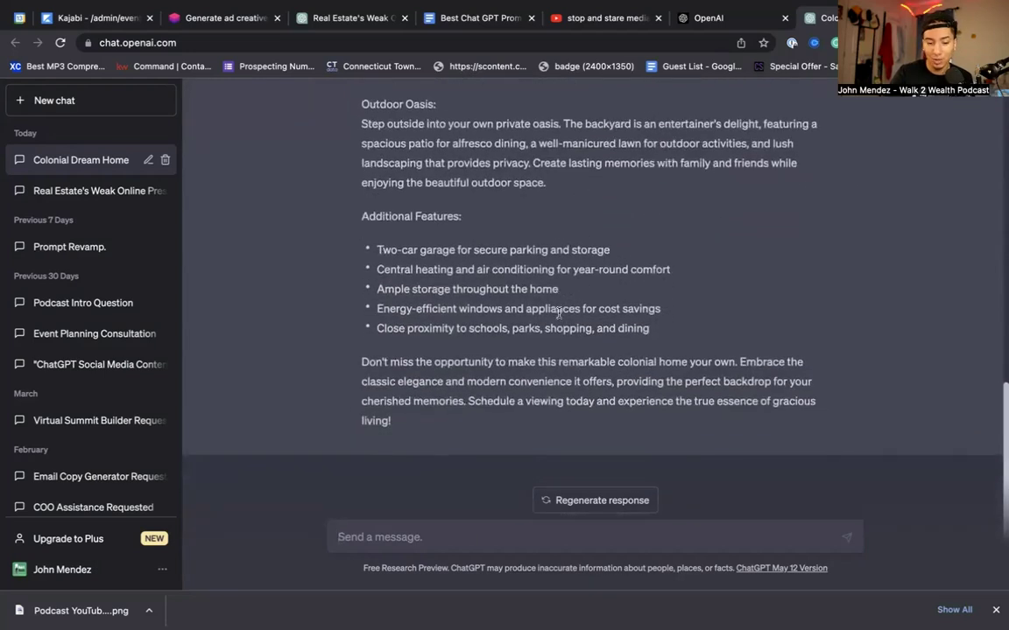
scroll(558, 313, "up", 10)
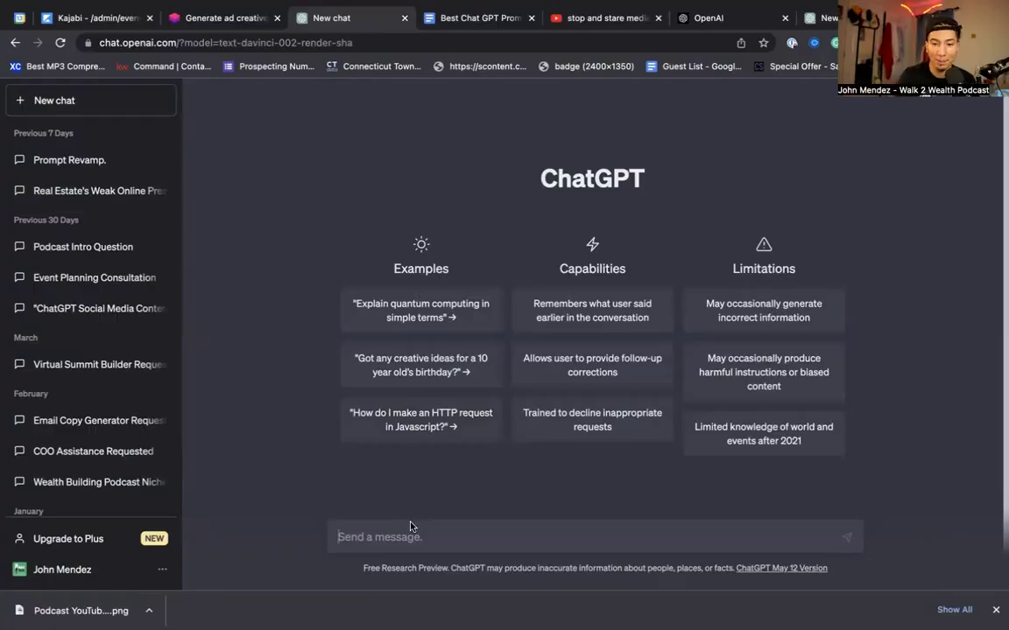
Paste the listing prompt template and fill in Colonial, New York City and 1500 square feet
type("Craft a compelling listing description for a unique [Type of property] that's coming on the market soon in [Location of property], highlighting its [square feet], [acreage], [floor plan], [Bedroom/Bathroom], [number of levels], and [list of nearby attractions/restaurants]. End with a compelling call to action that entices people to see the property in person. Write in under [X] words.")
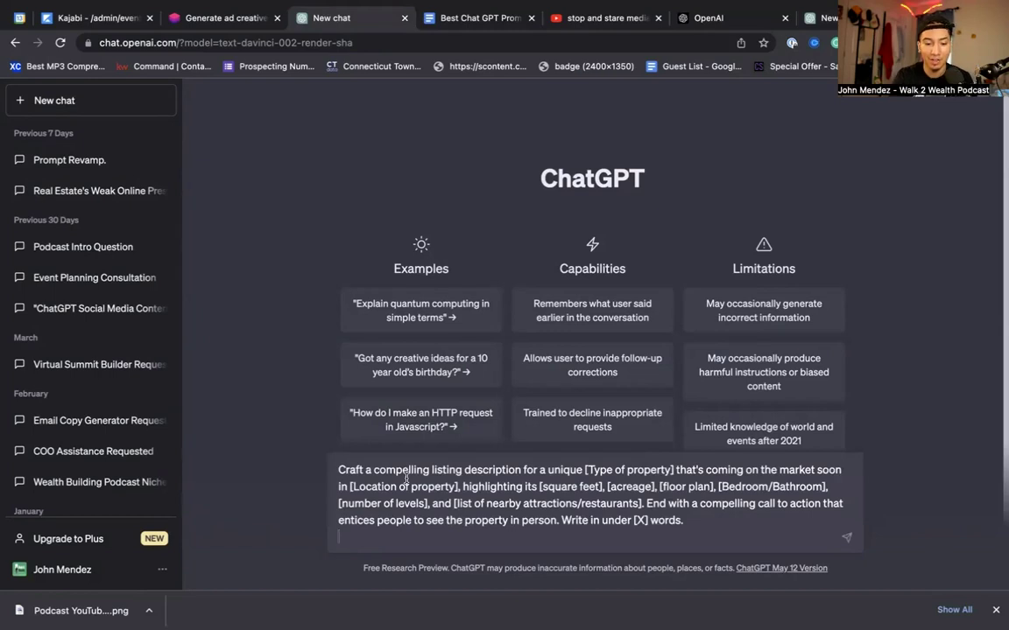
key("BackSpace")
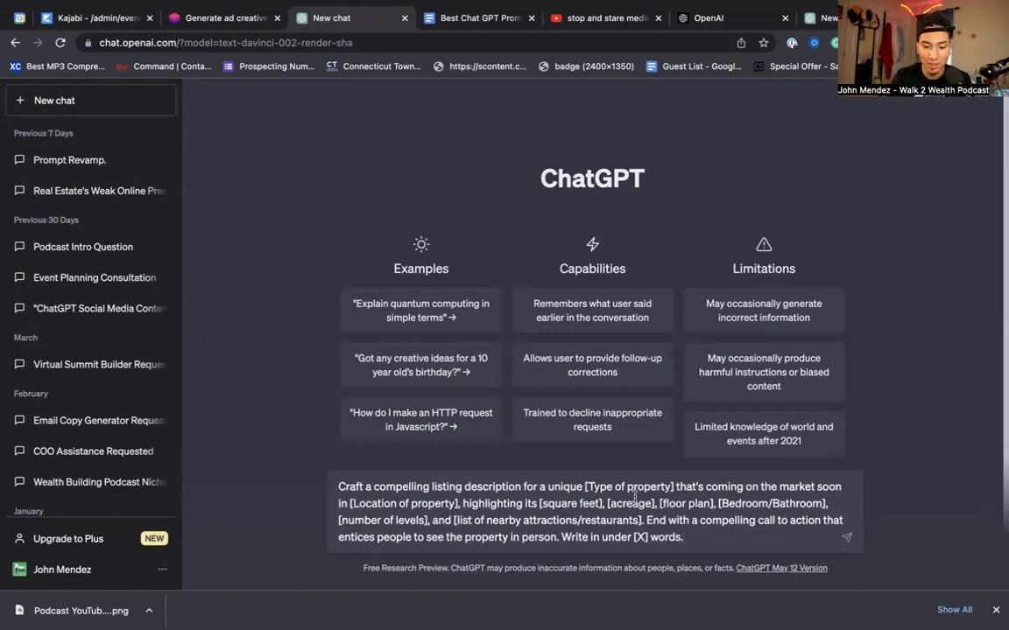
left_click_drag(669, 487, 588, 486)
type("Colonial")
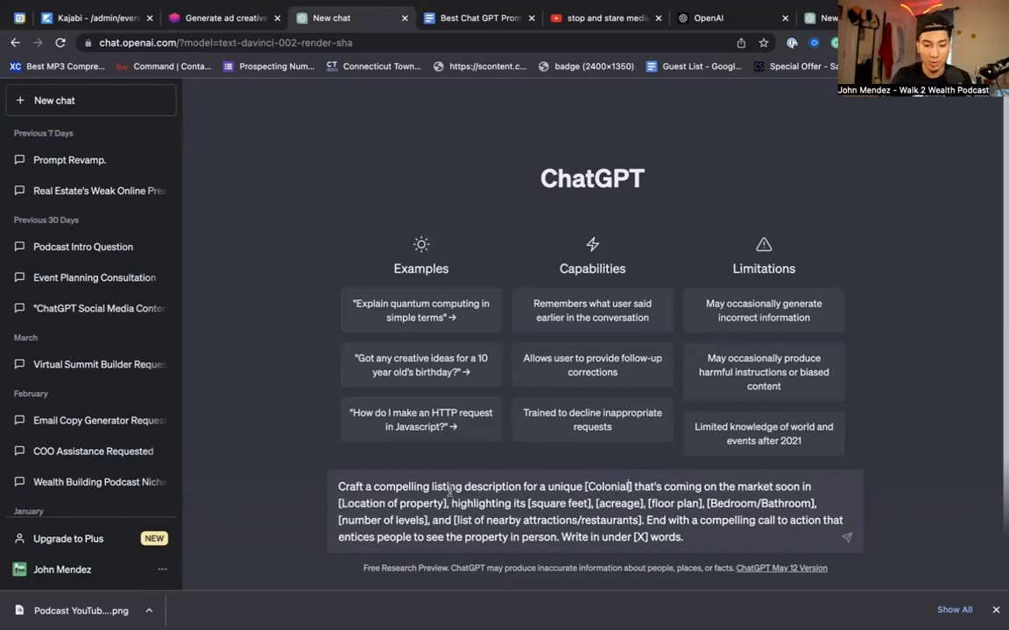
left_click_drag(445, 504, 339, 504)
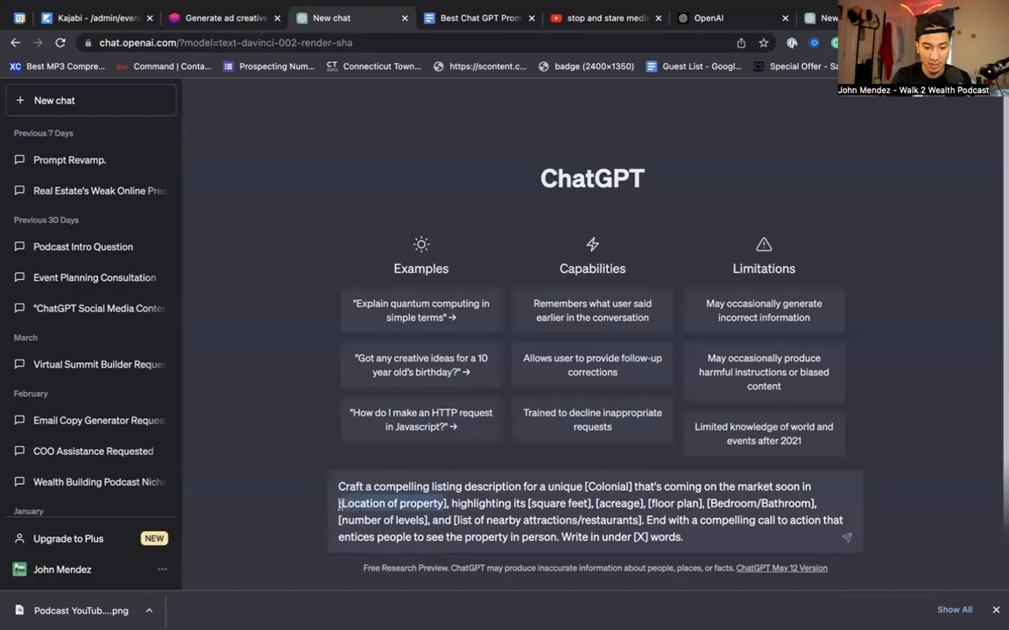
type("New York City")
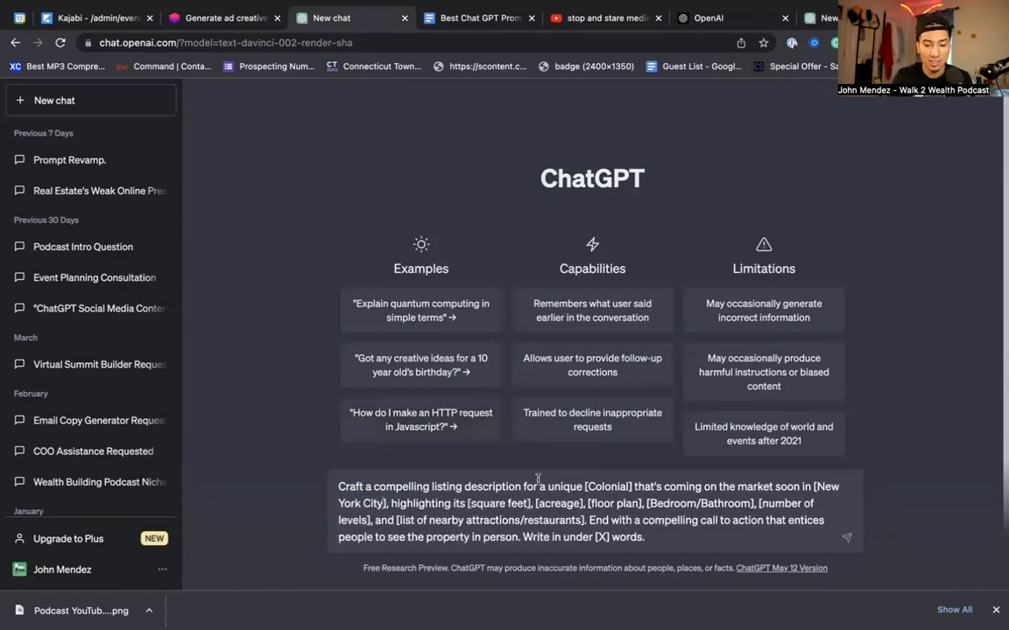
double_click(517, 504)
key("BackSpace")
double_click(475, 503)
type("1500")
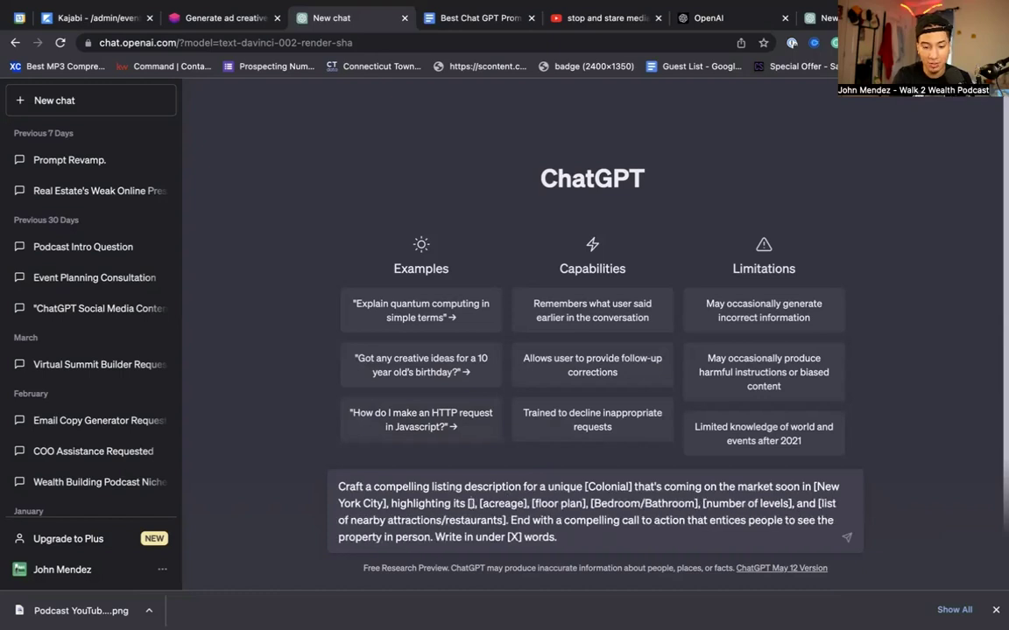
type(" Square feet], [")
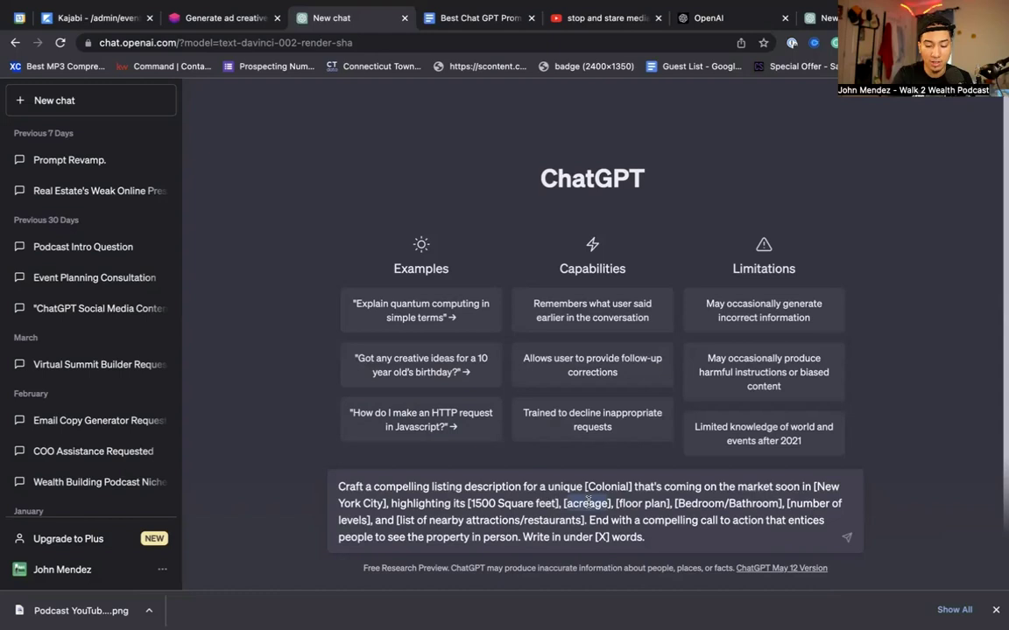
type("/5")
key("BackSpace")
key("BackSpace")
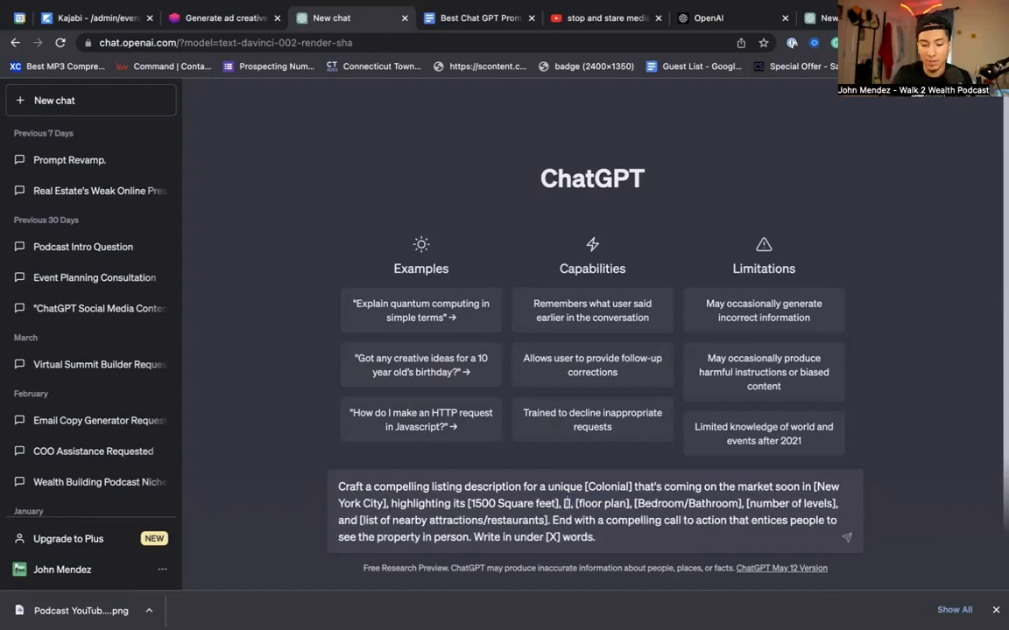
type(".5")
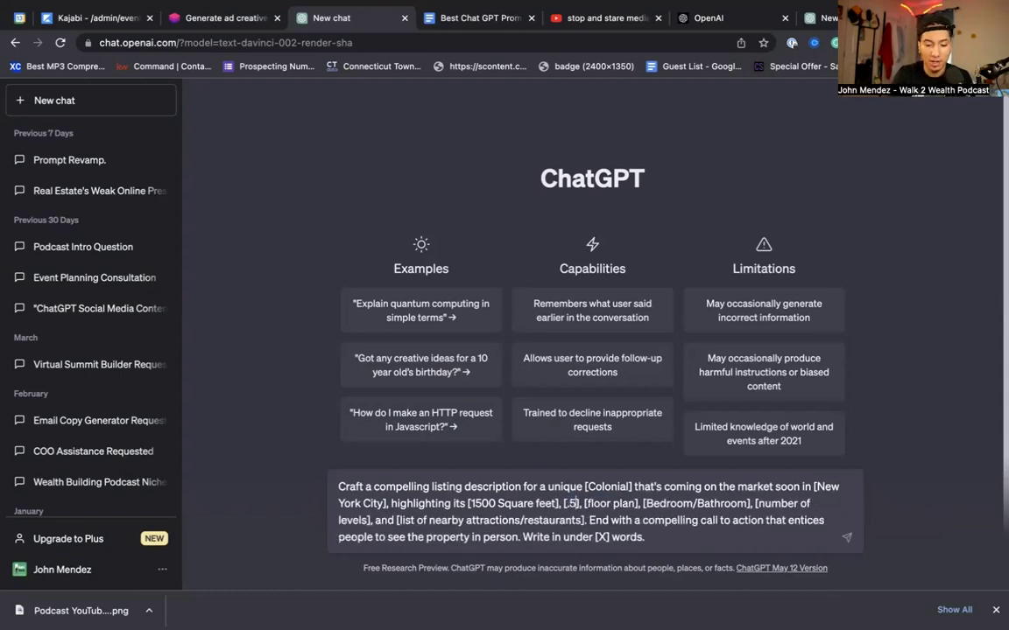
Fill in an open-concept floor plan, 3 Bedroom and 2 story placeholders
left_click(637, 503)
key("BackSpace")
key("BackSpace")
key("BackSpace")
key("BackSpace")
key("BackSpace")
key("BackSpace")
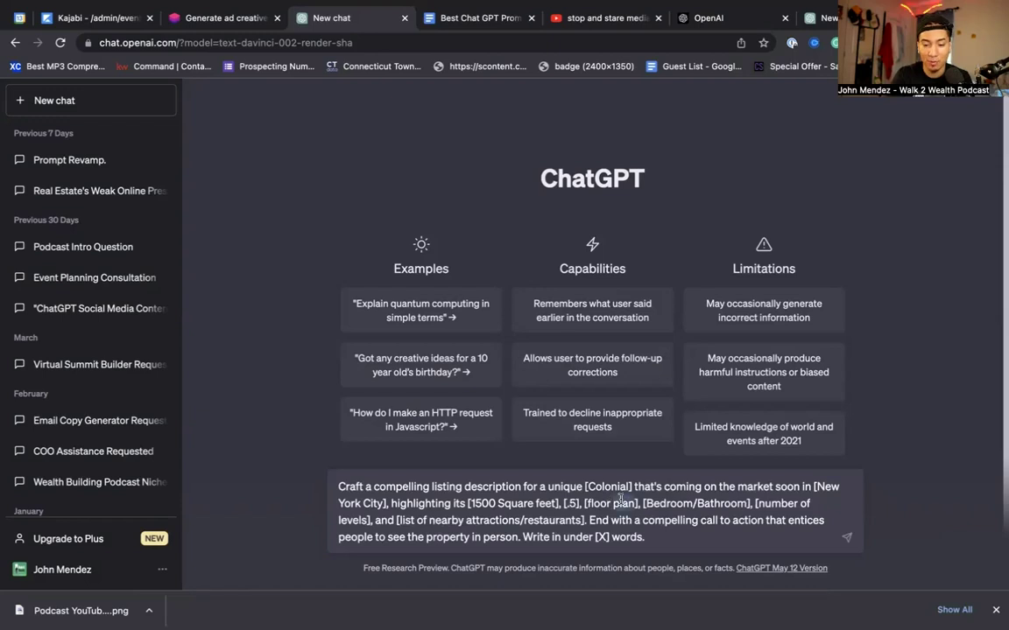
key("BackSpace")
key("BackSpace")
key("BackSpace")
key("BackSpace")
type("open")
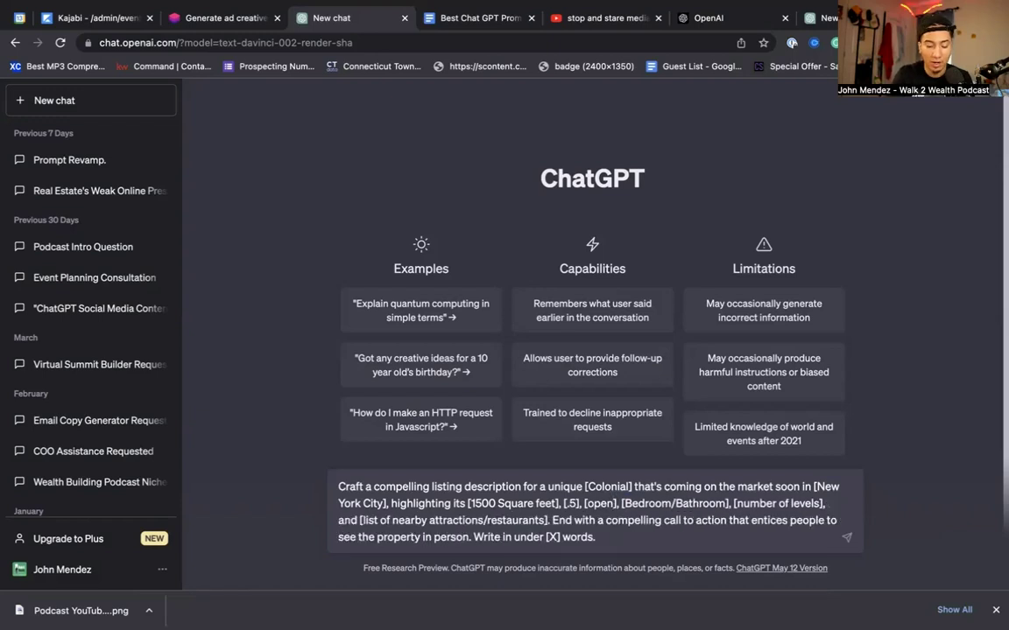
type("-concept floor plan")
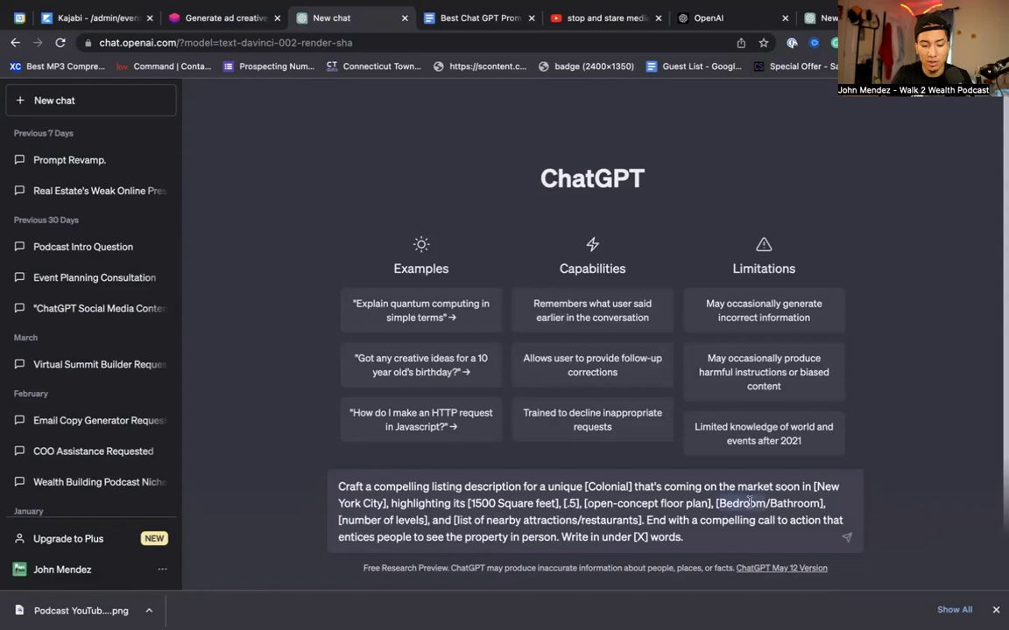
double_click(735, 503)
type("3 Bedroom")
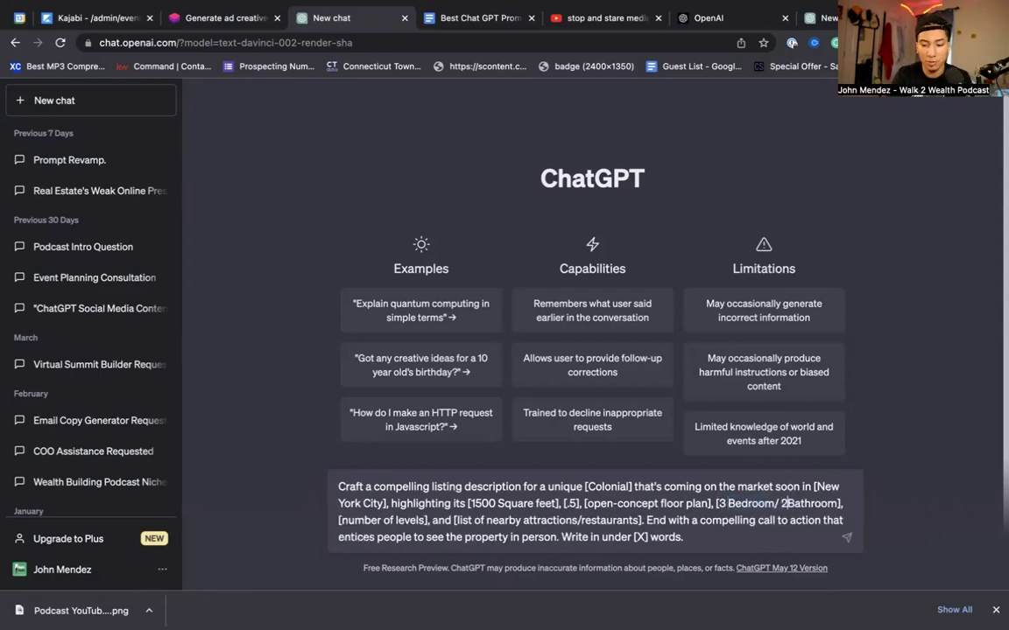
key("Right")
type("2")
key("BackSpace")
key("BackSpace")
key("BackSpace")
key("BackSpace")
key("BackSpace")
key("BackSpace")
key("BackSpace")
key("BackSpace")
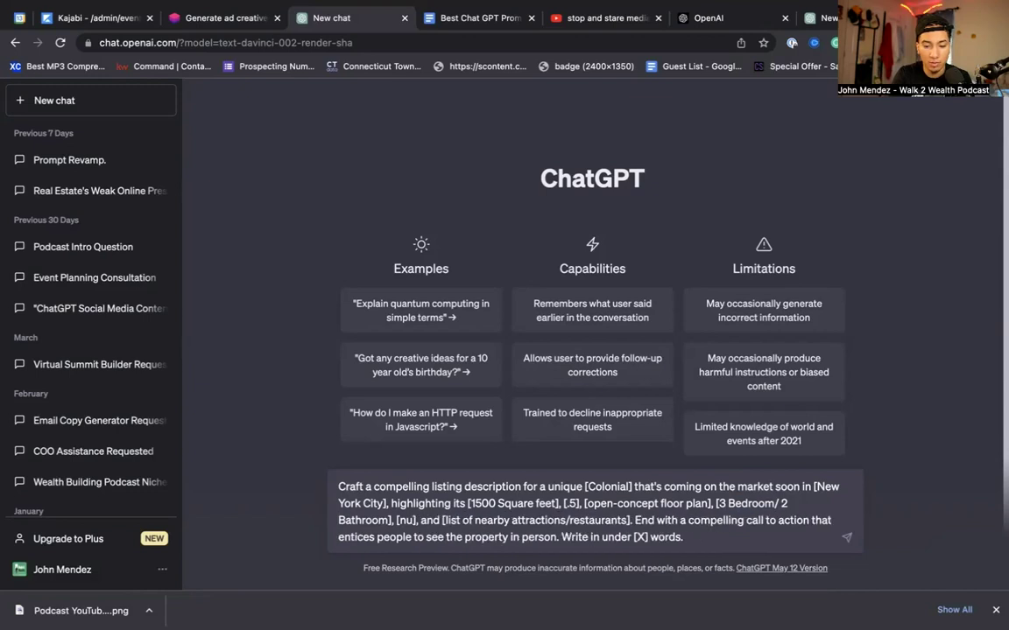
type("2 story")
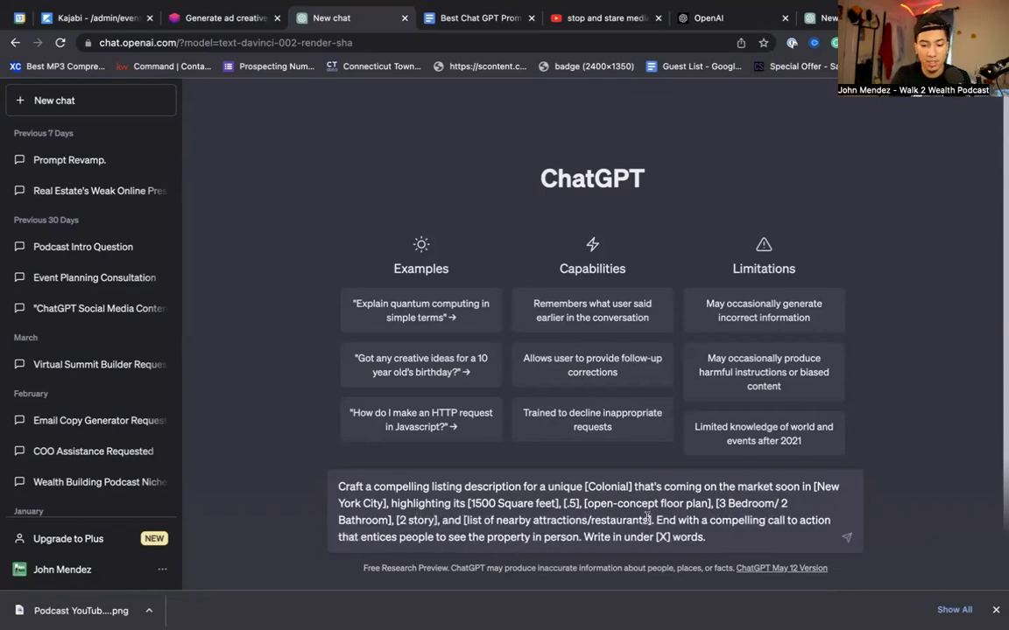
Set attractions to Times Square and Insomnia Cookies with a 125-word limit, then send
left_click_drag(650, 522, 465, 522)
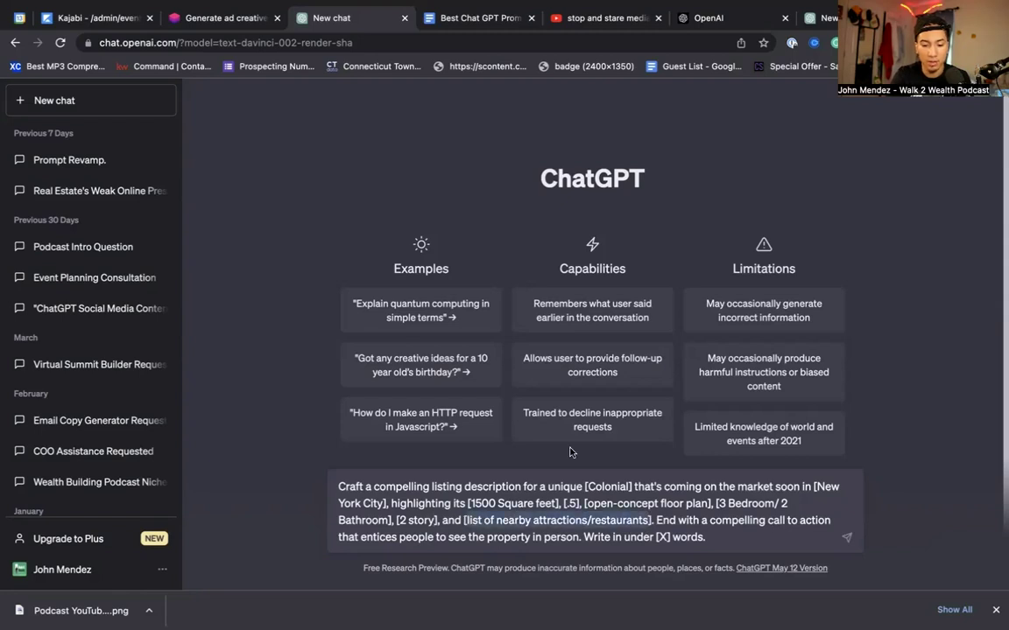
type("times square")
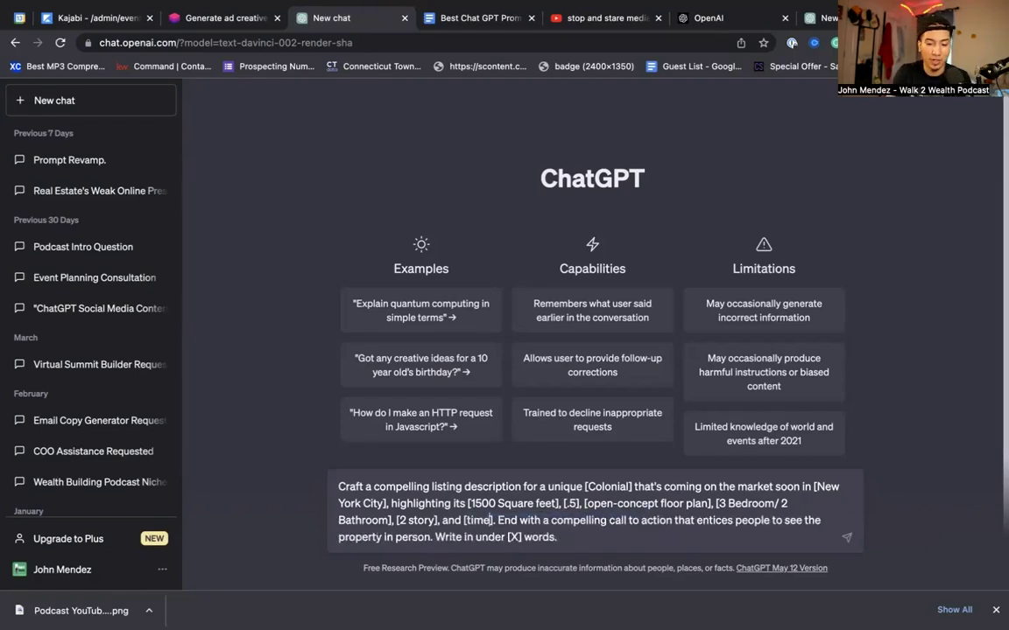
type(" and inso")
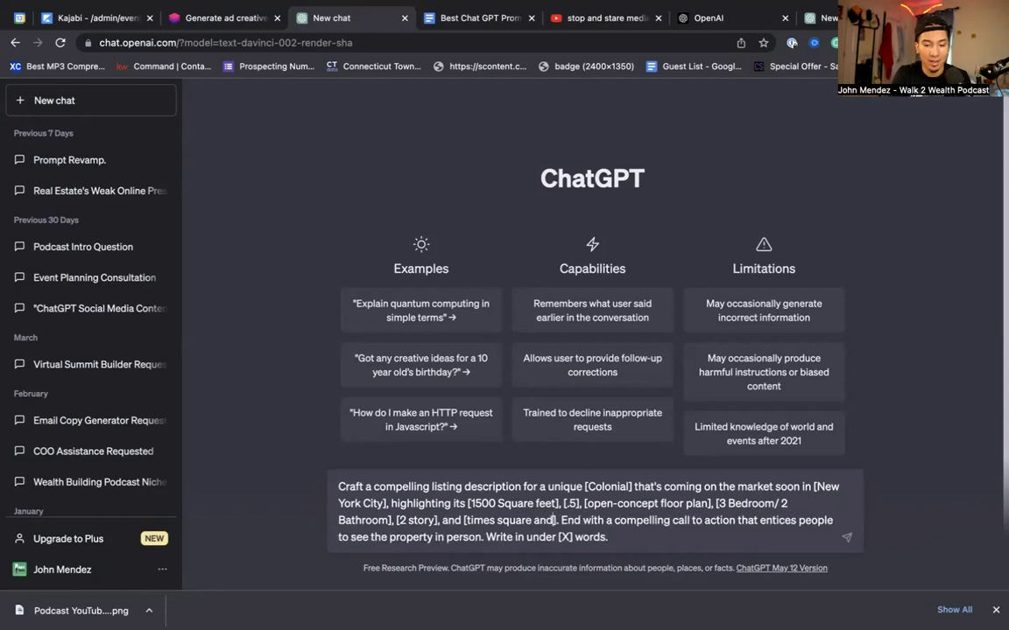
type("mnia cookies")
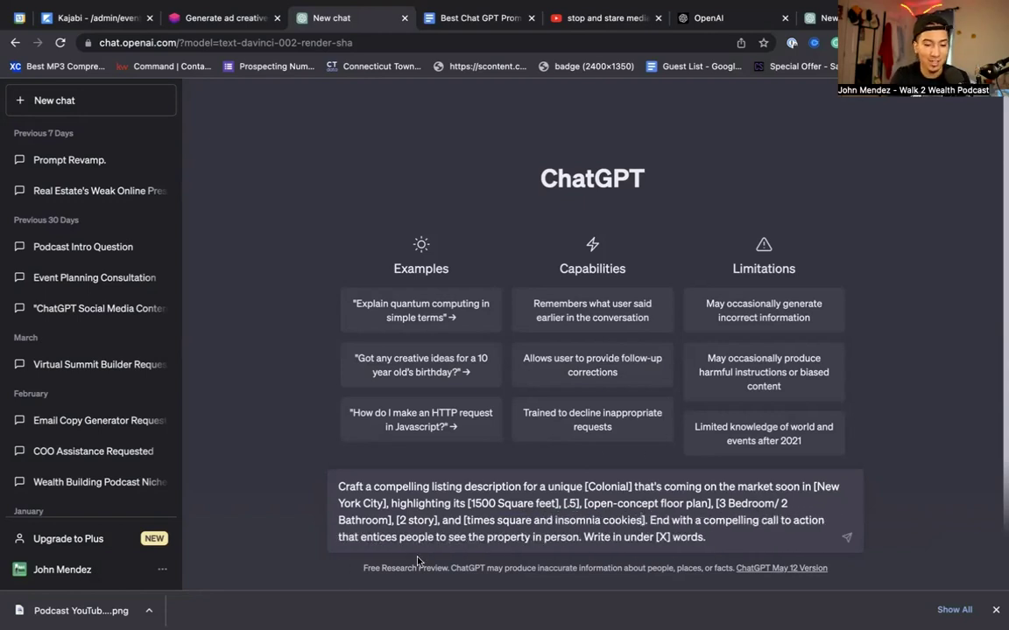
double_click(663, 537)
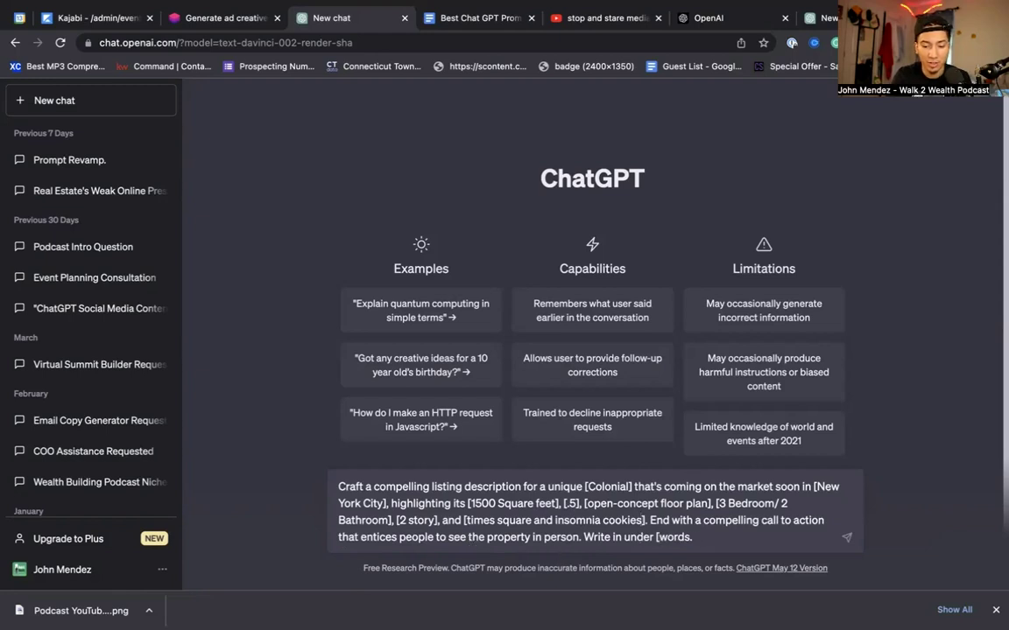
type("124")
key("BackSpace")
type("5")
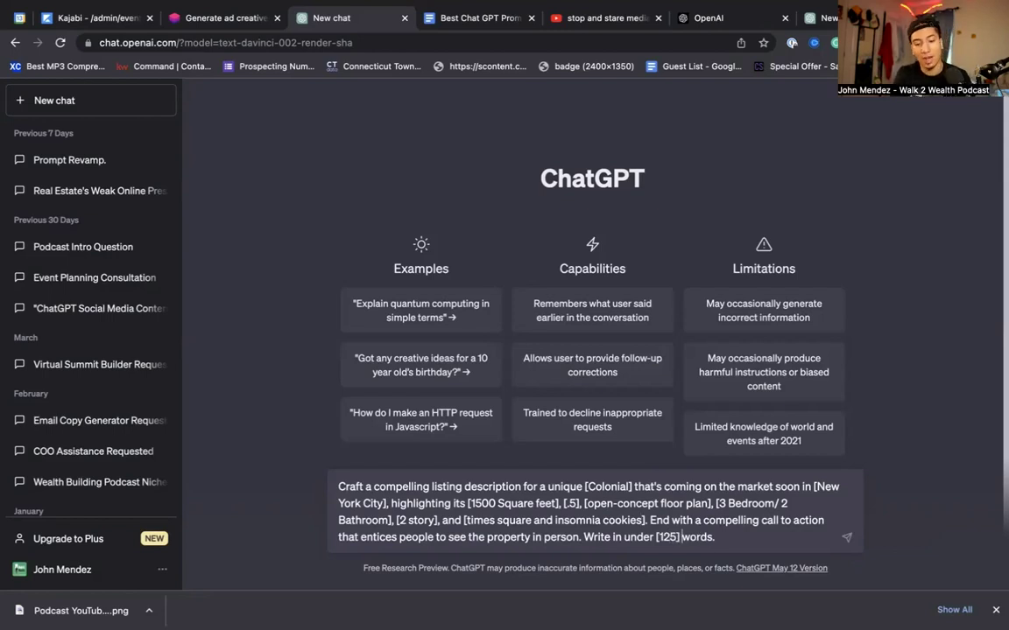
key("Return")
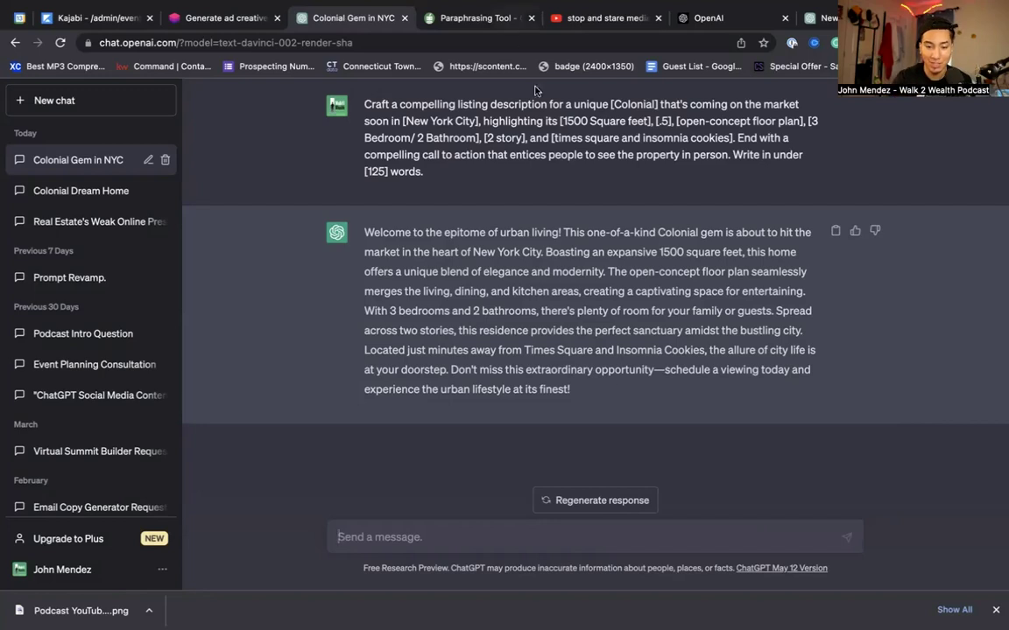
Select the generated Colonial listing and switch to the QuillBot Paraphrasing Tool tab
left_click_drag(617, 392, 366, 234)
key("ctrl+c")
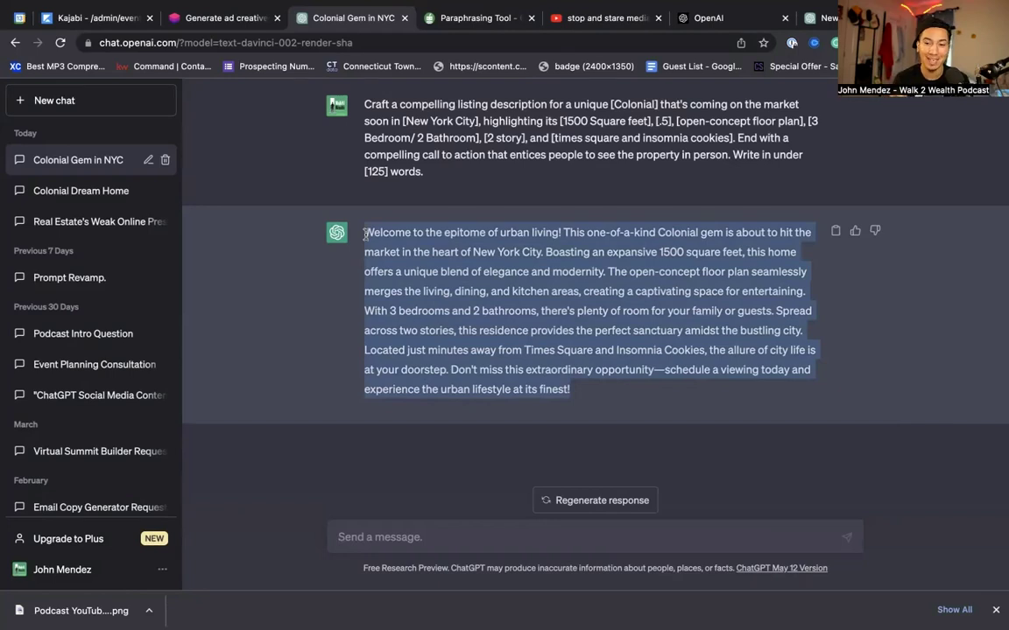
left_click(466, 18)
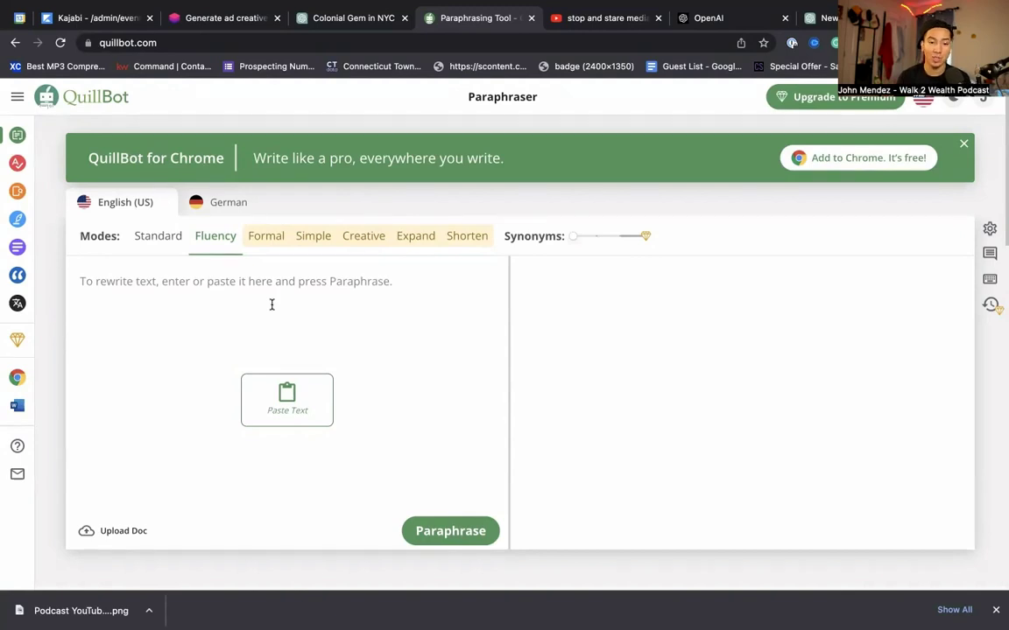
Paste the 122-word Colonial listing into QuillBot and paraphrase it in Fluency mode
left_click(203, 277)
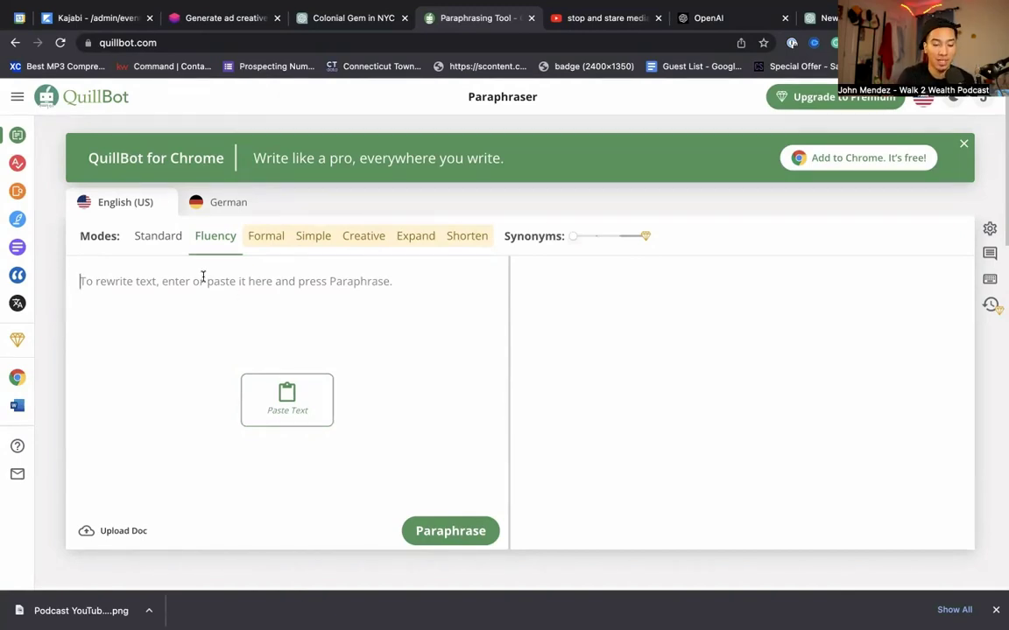
key("ctrl+v")
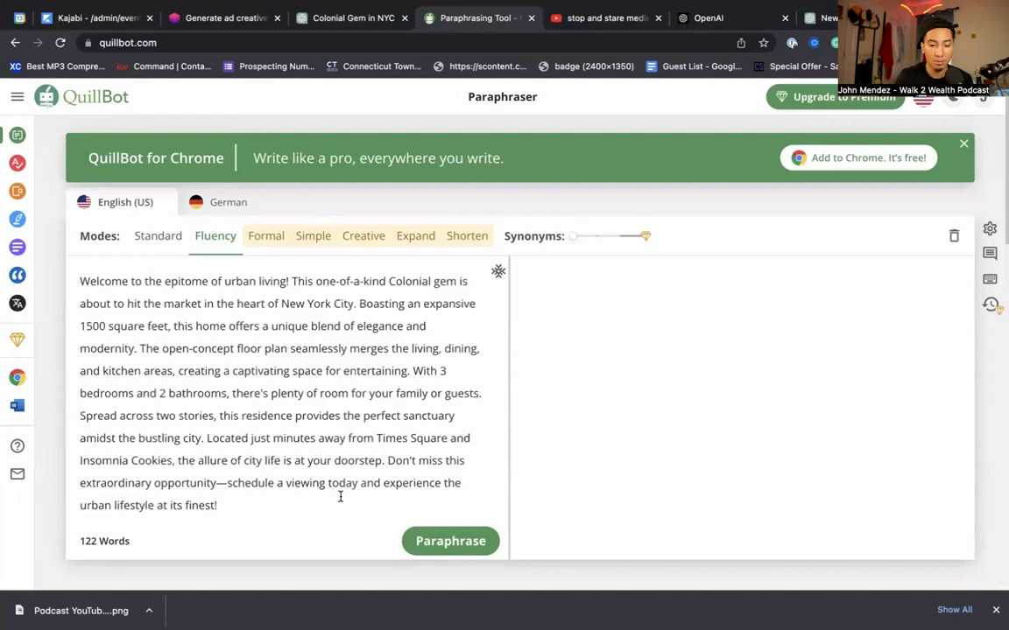
left_click(450, 543)
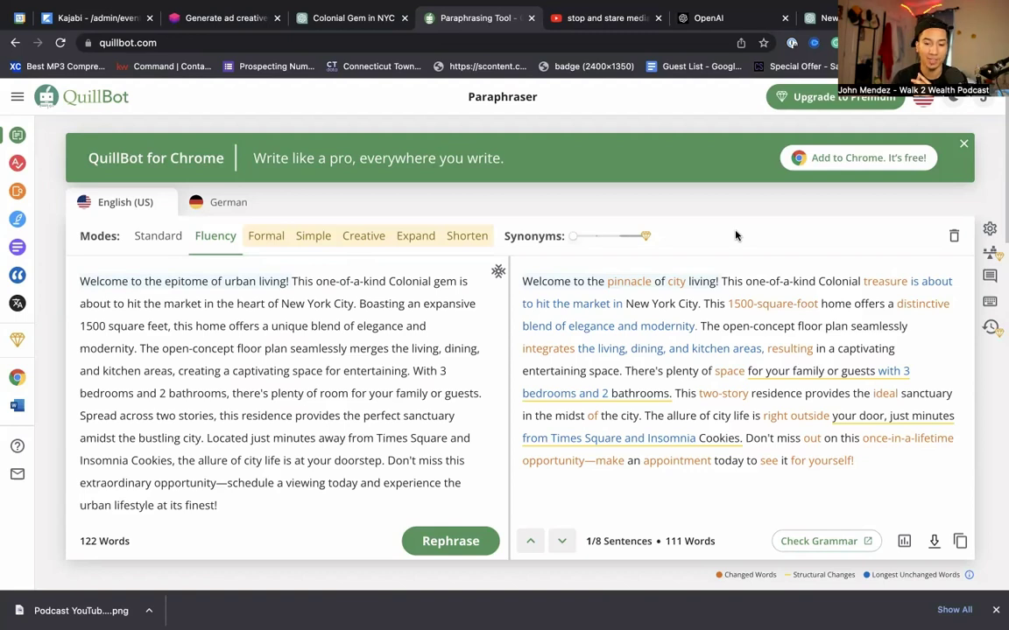
Change the opening sentence to 'Welcome to the pinnacle of urban living!'
mouse_move(516, 267)
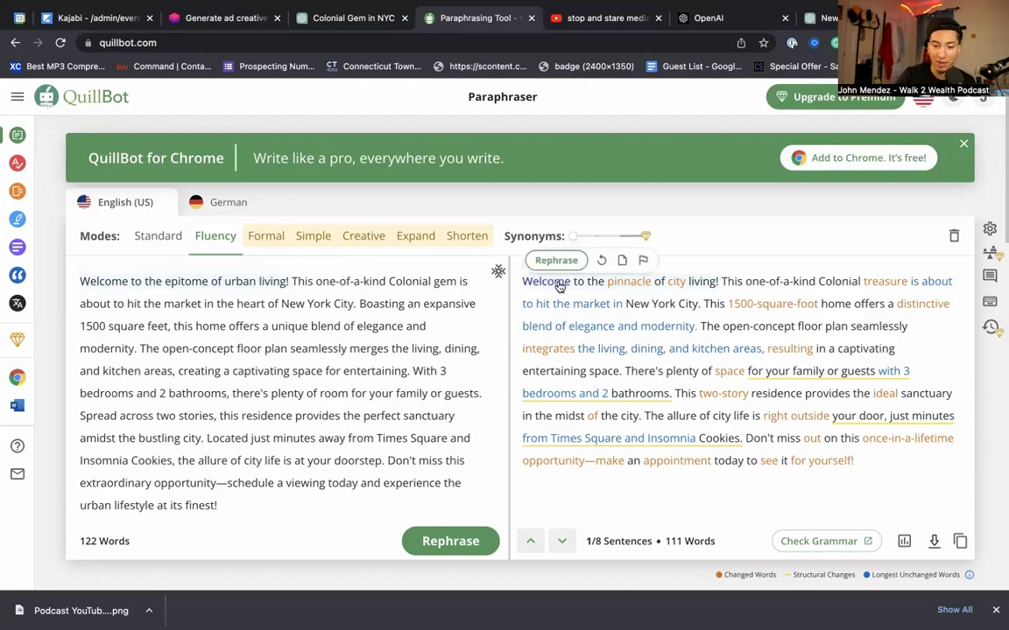
left_click(567, 265)
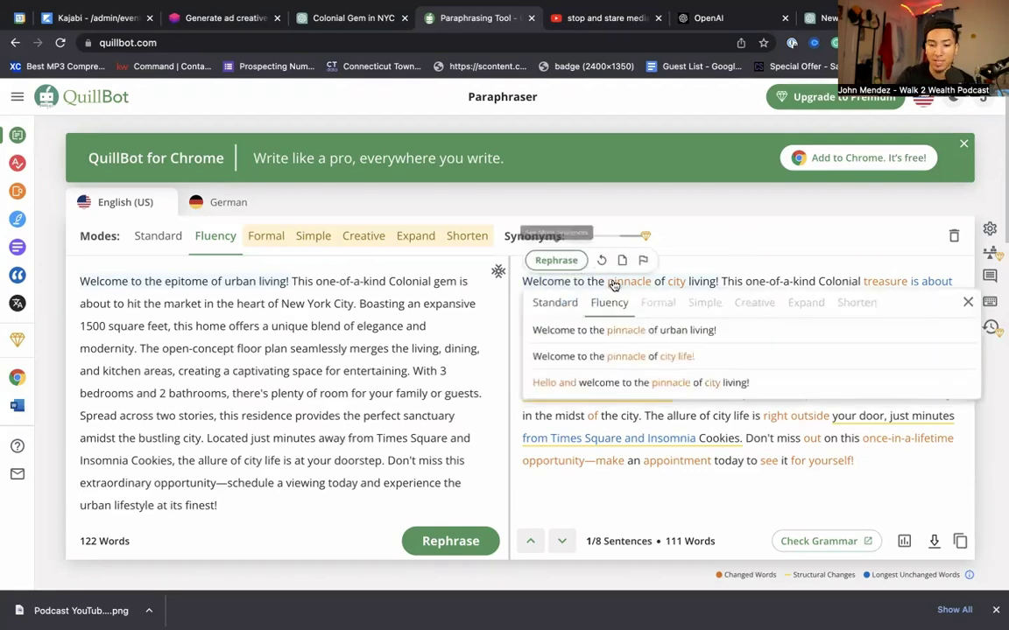
left_click(706, 336)
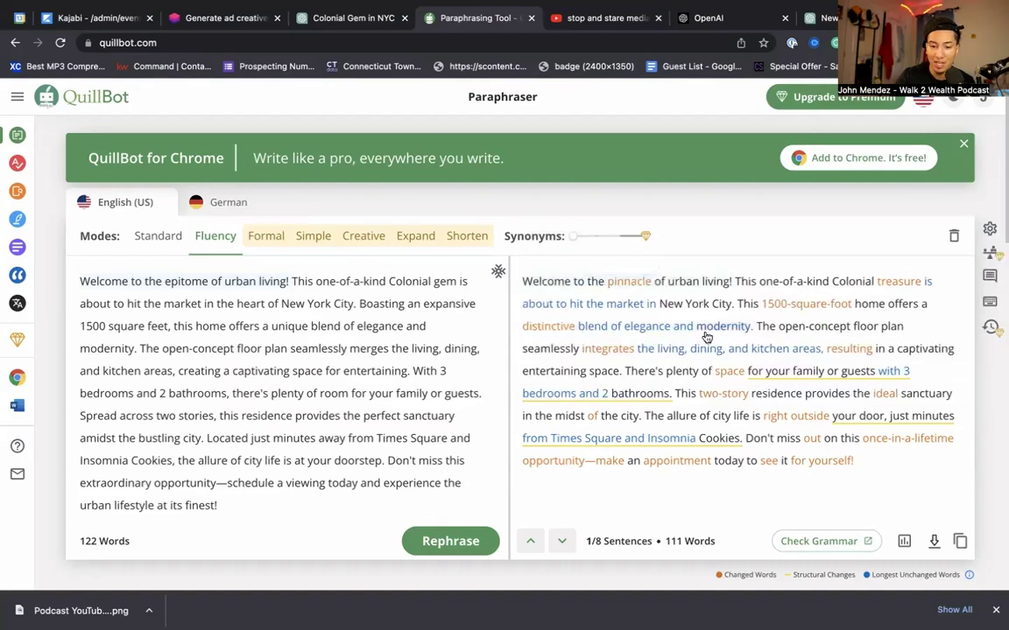
Reword the square-footage sentence to 'This home, which is 1500 square feet in size'
left_click(748, 303)
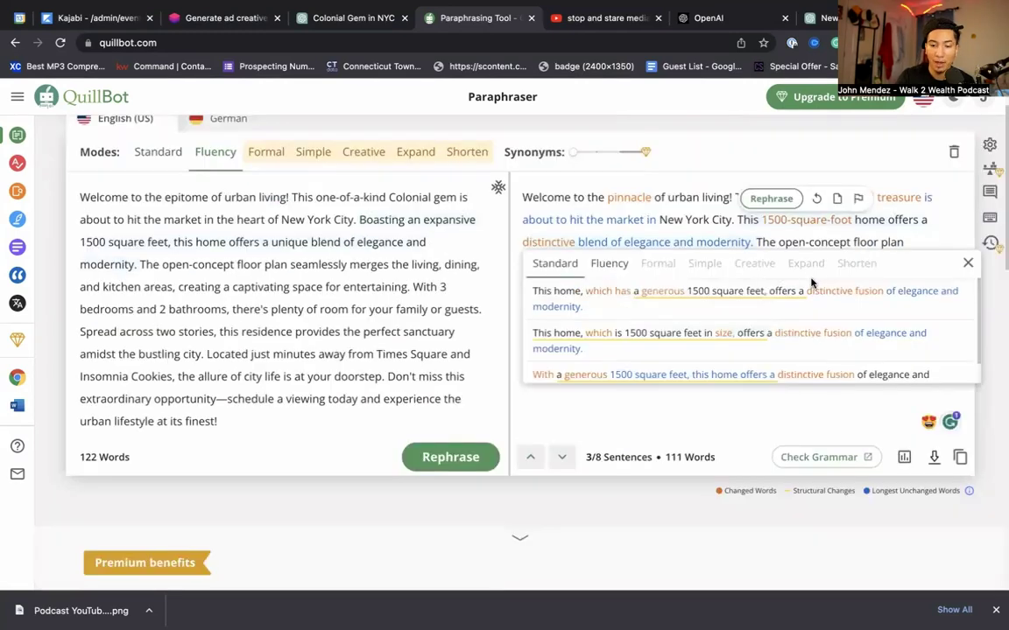
scroll(609, 317, "down", 1)
left_click(602, 325)
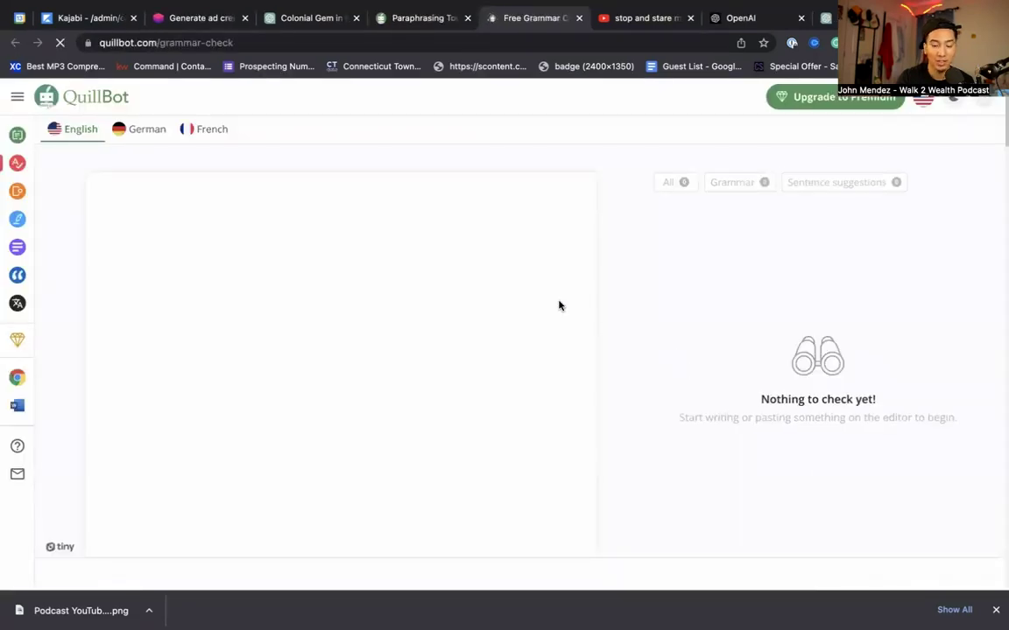
Close the Grammar Checker tab and raise the Synonyms slider for more reworded phrases
key("ctrl+w")
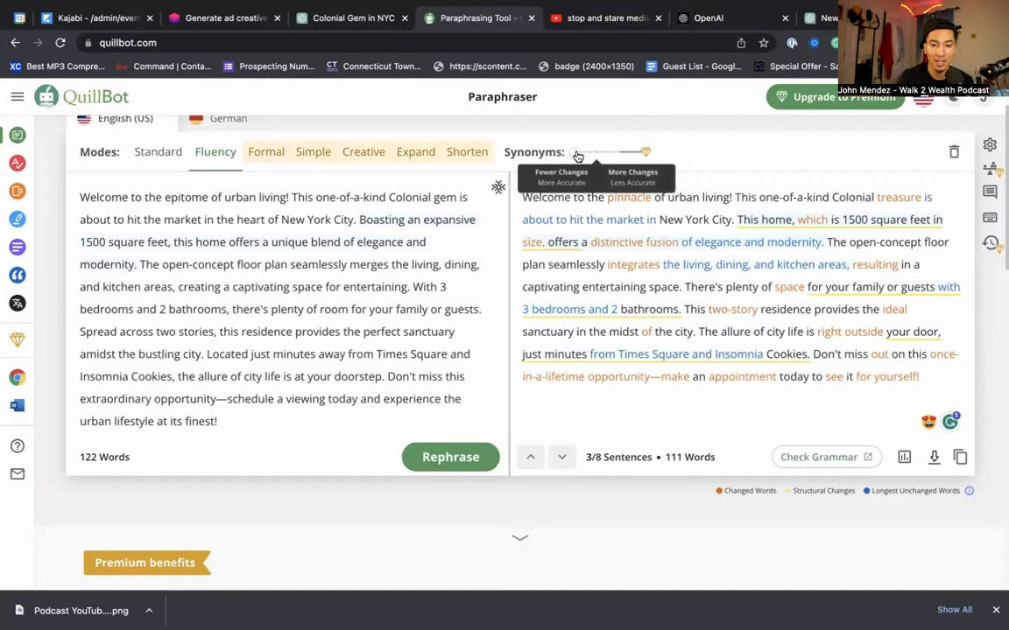
left_click_drag(575, 156, 608, 157)
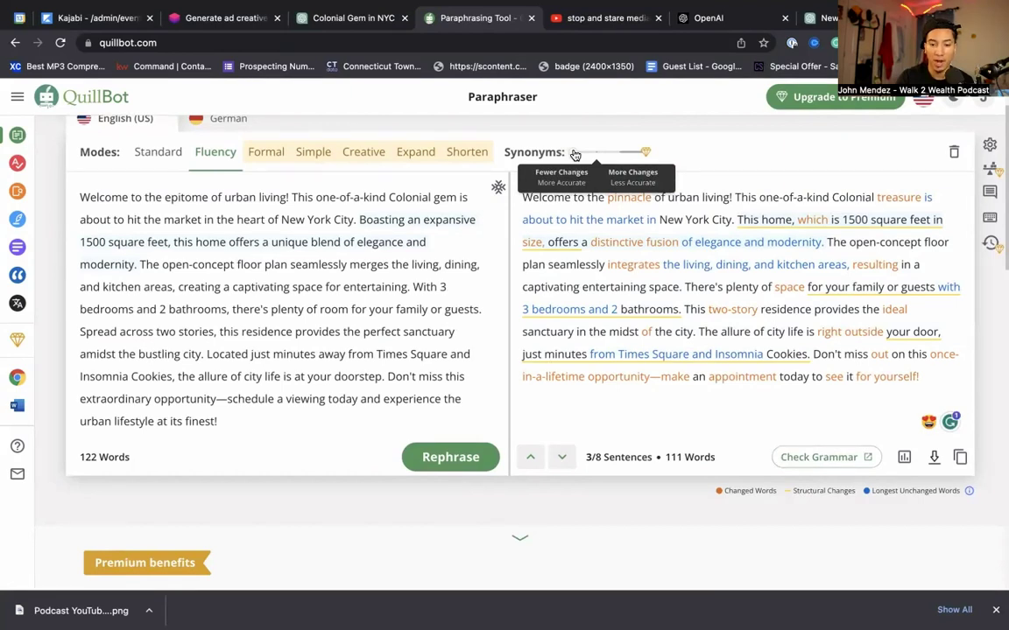
left_click_drag(575, 155, 599, 155)
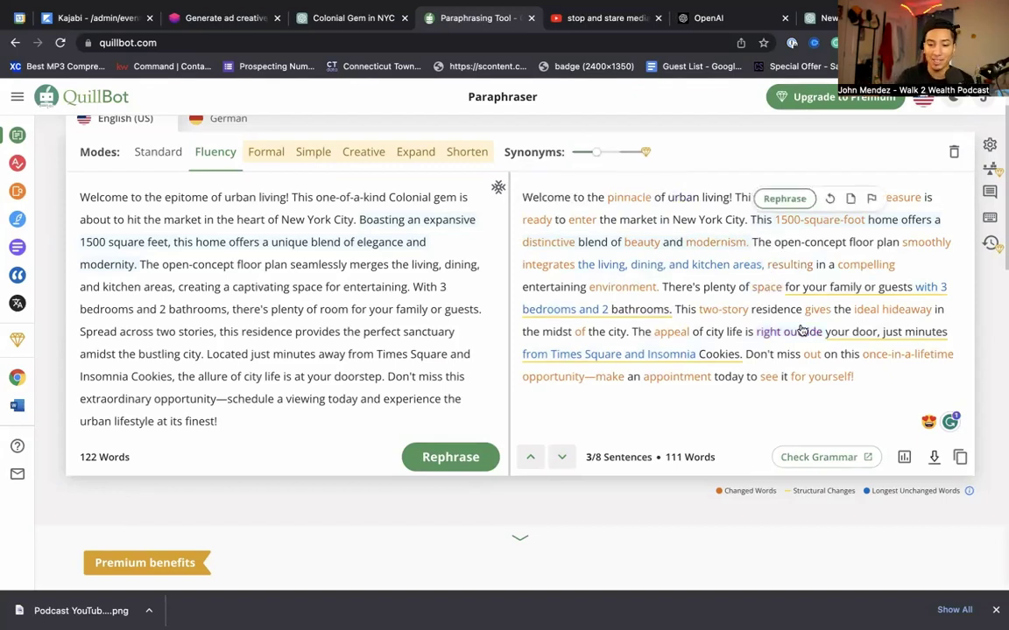
Paste the rewrite into the Grammar Checker and accept the 'gives' to 'is' correction
left_click(797, 460)
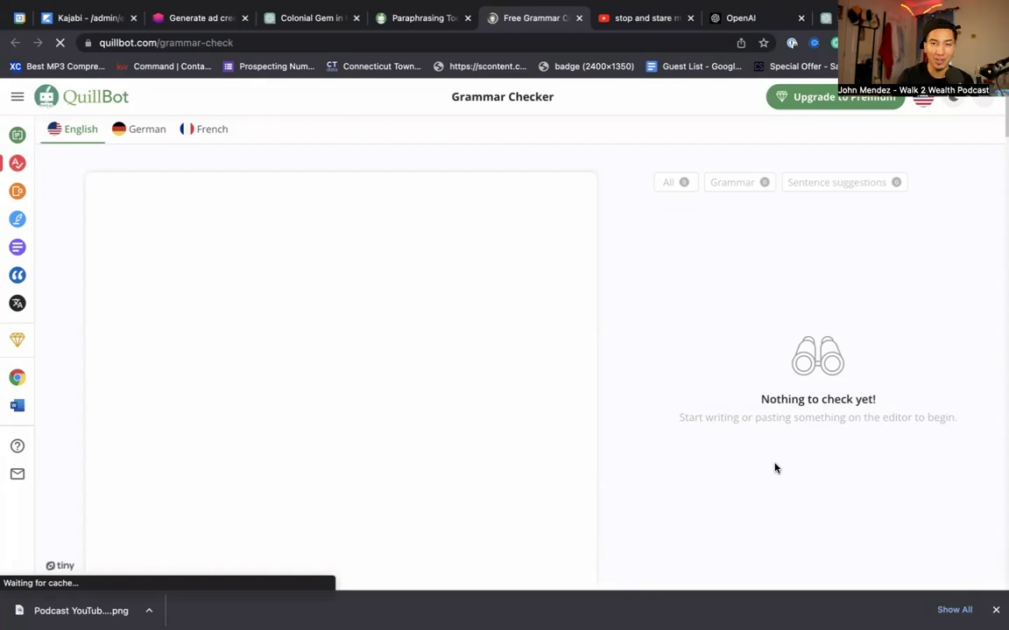
type("Welcome to the pinnacle of urban living! This one-of-a-kind Colonial treasure is ready to enter the market in New York City. This 1500-square-foot home offers a distinctive blend of beauty and modernism. The open-concept floor plan smoothly integrates the living, dining, and kitchen areas, resulting in a compelling entertaining environment. There's plenty of space for your family or guests with 3 bedrooms and 2 bathrooms. This two-story residence gives the ideal hideaway in the midst of the city. The appeal of city life is right outside your door, just minutes from Times Square and Insomnia Cookies. Don't miss out on this once-in-a-lifetime opportunity—make an appointment today to see it for yourself!")
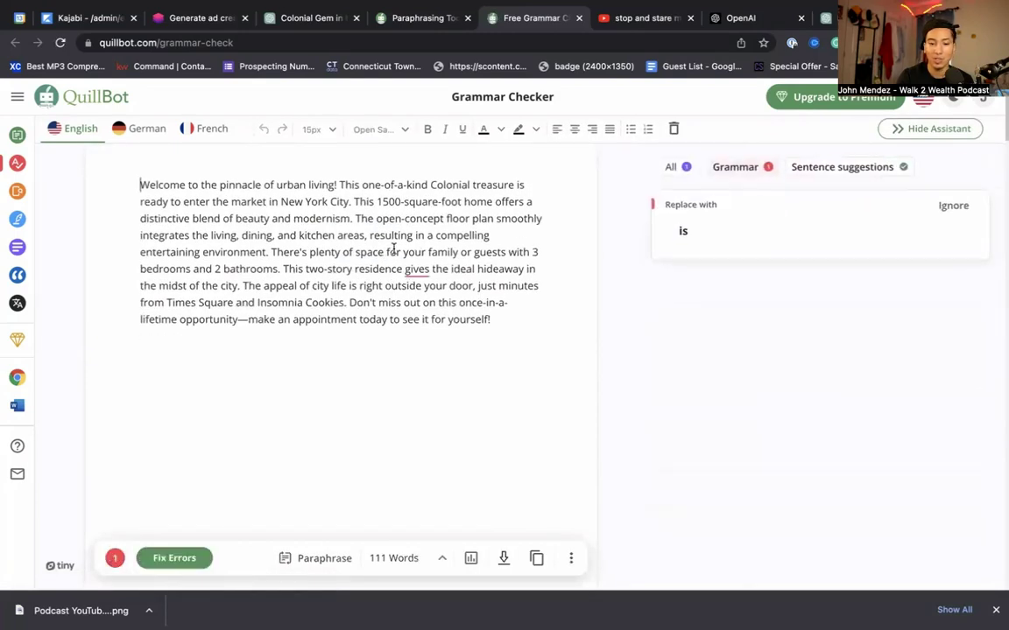
left_click(680, 230)
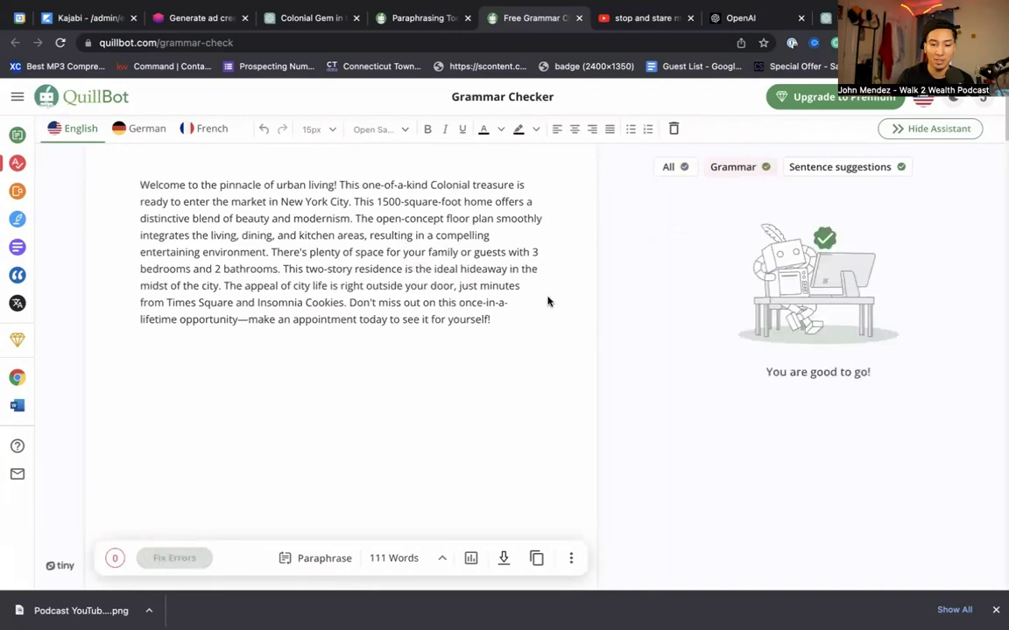